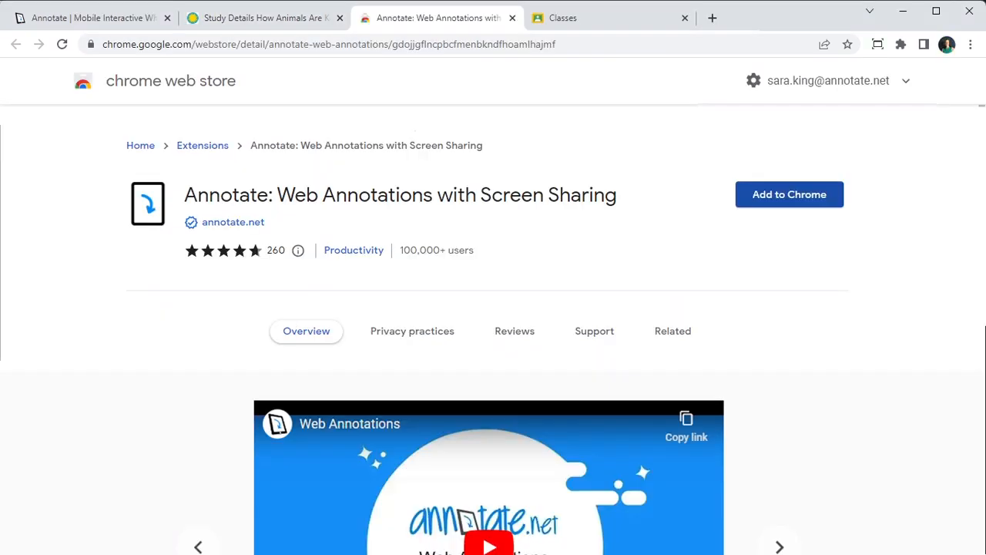
{"action": "scroll", "coordinate": [493, 331], "scroll_direction": "down", "scroll_amount": 3}
{"action": "scroll", "coordinate": [493, 331], "scroll_direction": "down", "scroll_amount": 5}
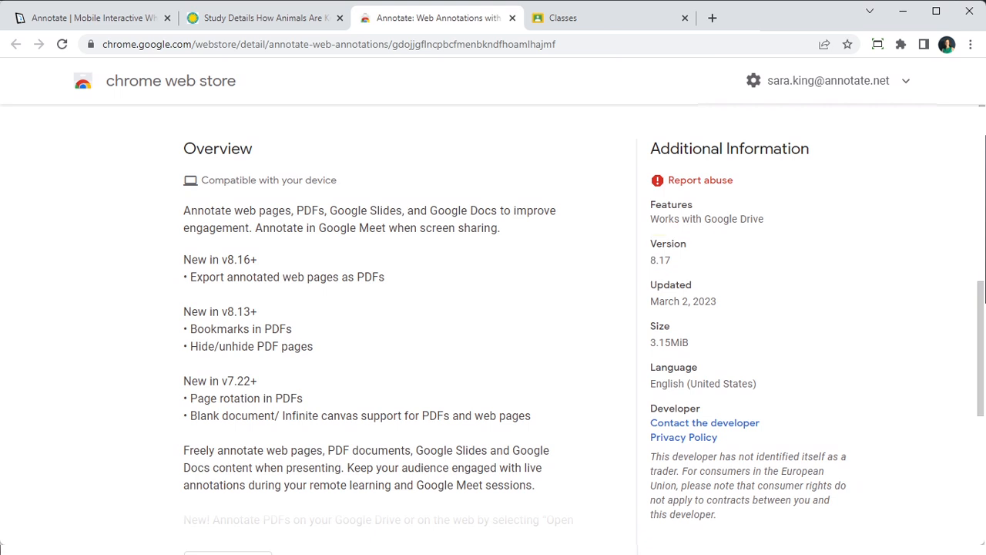
{"action": "left_click", "coordinate": [593, 15]}
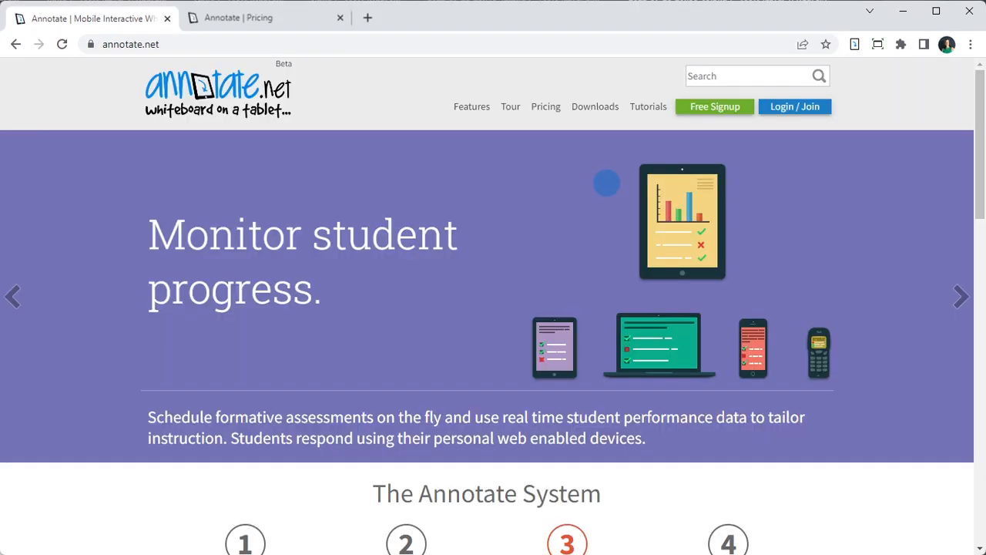
Step: Add the "Annotate: Web Annotations with Screen Sharing" extension to Chrome, starting from the downloads on annotate.net
{"action": "left_click", "coordinate": [601, 107]}
{"action": "left_click", "coordinate": [397, 222]}
{"action": "left_click", "coordinate": [795, 189]}
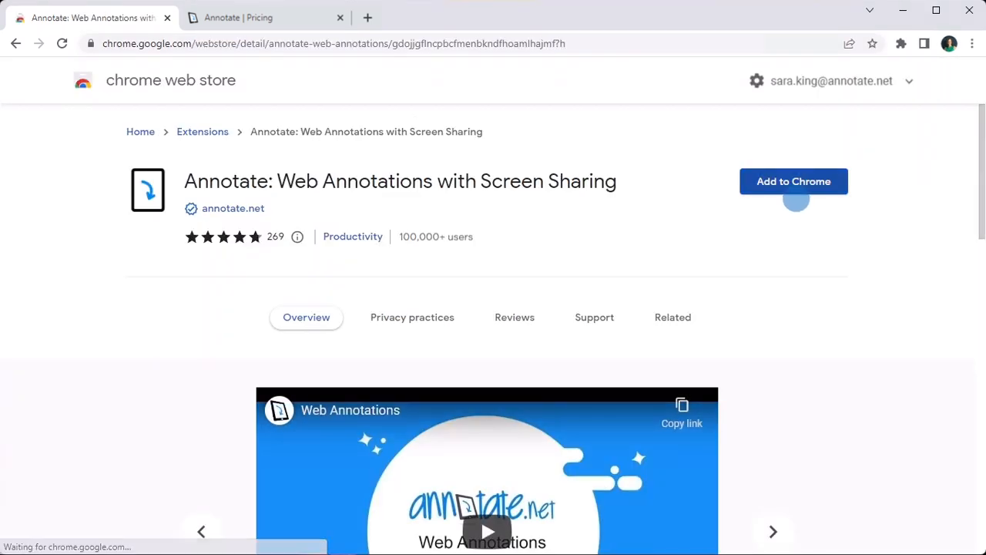
{"action": "left_click", "coordinate": [514, 193]}
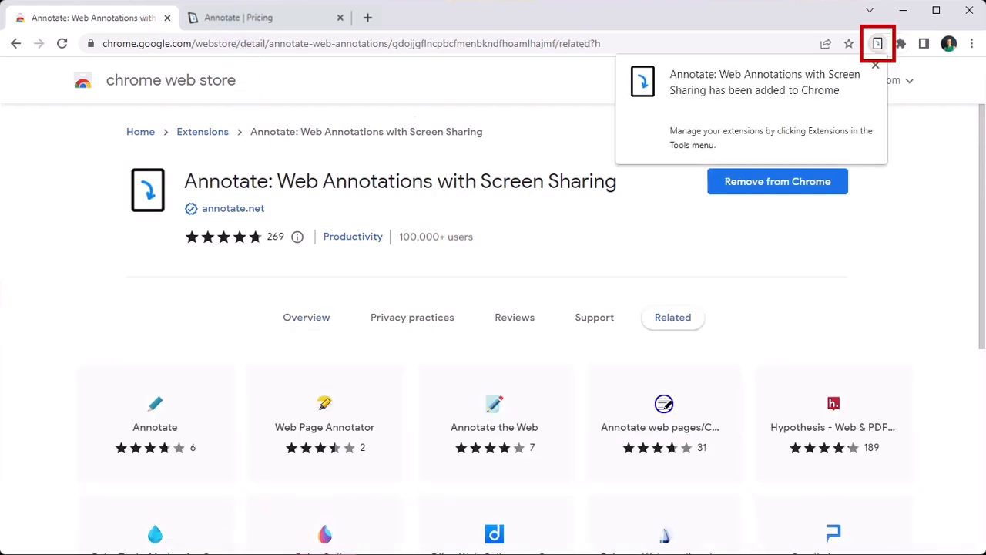
Step: Import the Grade 4 Science course from Google Classroom into Annotate, allowing annotate.net access with the teacher's Google account
{"action": "left_click", "coordinate": [238, 18]}
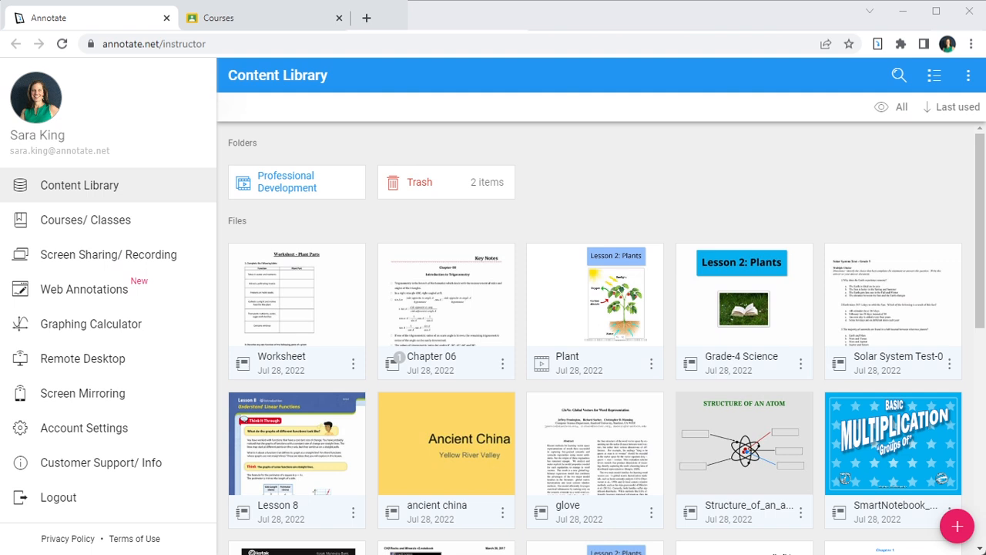
{"action": "left_click", "coordinate": [158, 231]}
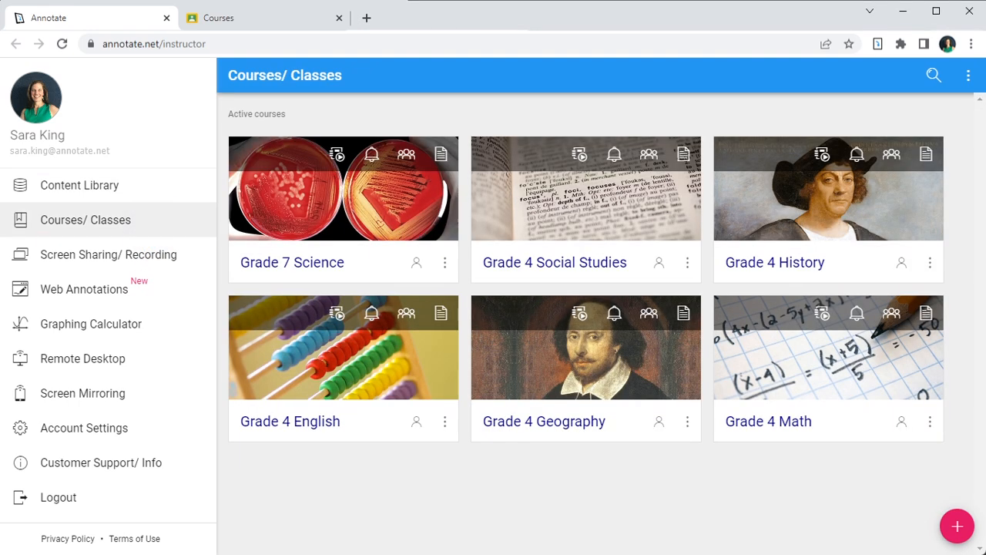
{"action": "left_click", "coordinate": [957, 525]}
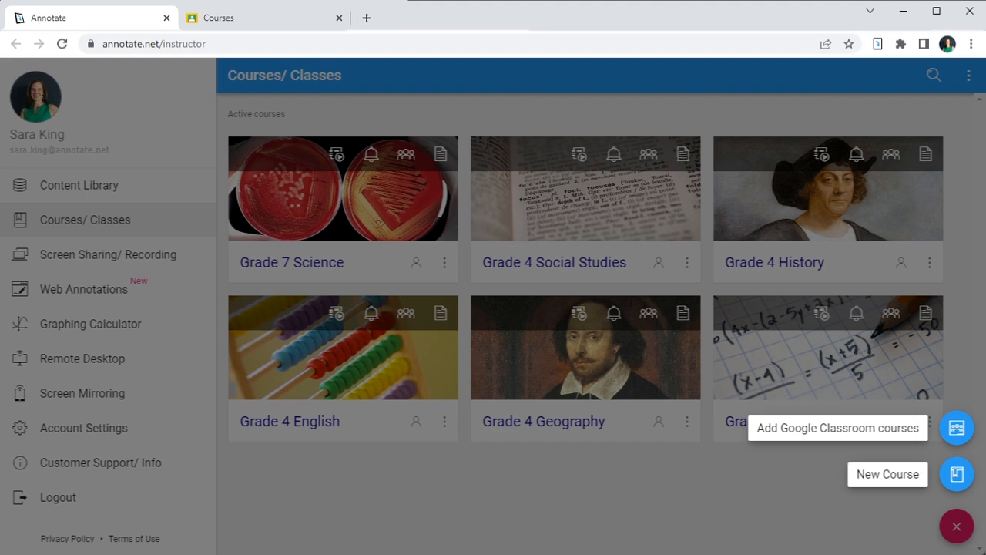
{"action": "left_click", "coordinate": [875, 428]}
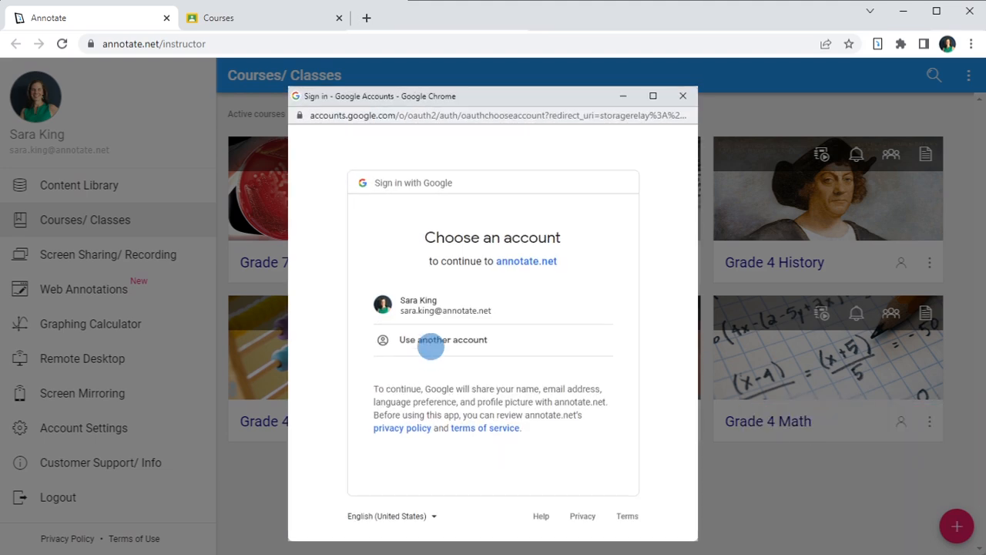
{"action": "left_click", "coordinate": [427, 305]}
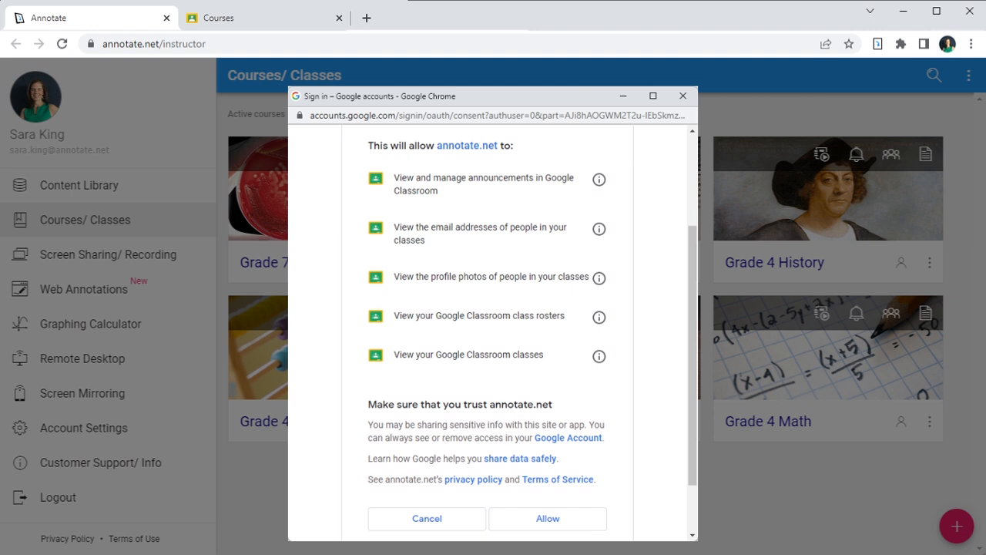
{"action": "left_click", "coordinate": [547, 518]}
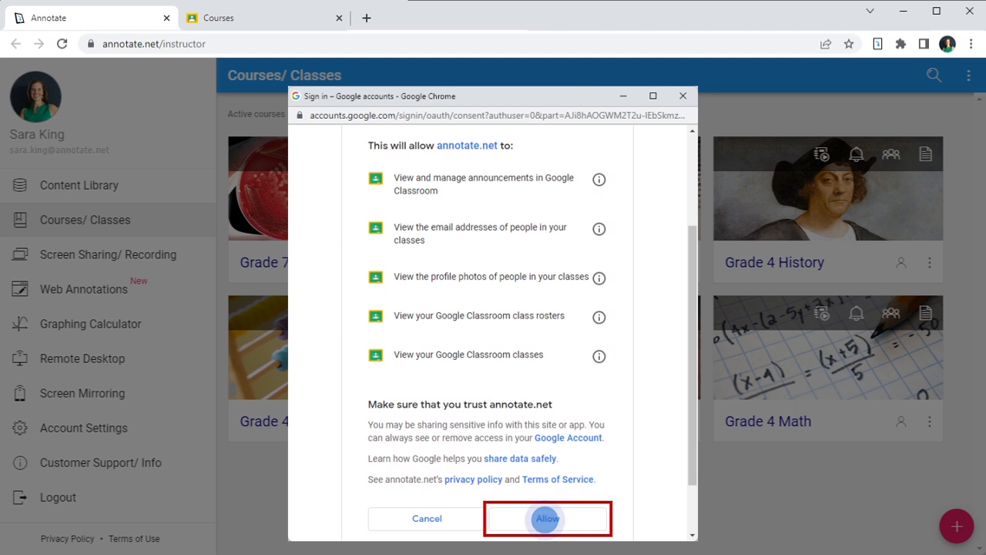
{"action": "left_click", "coordinate": [367, 287]}
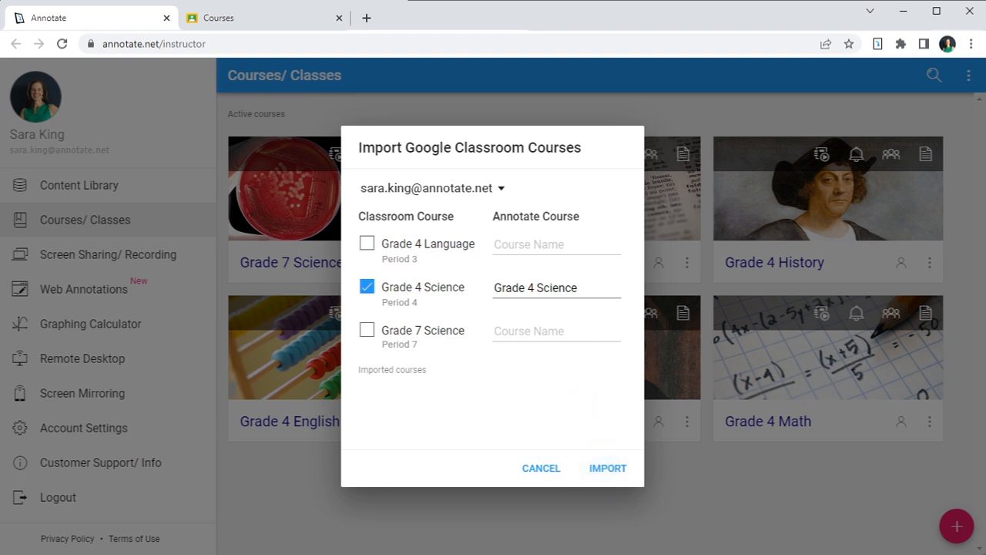
{"action": "left_click", "coordinate": [608, 468]}
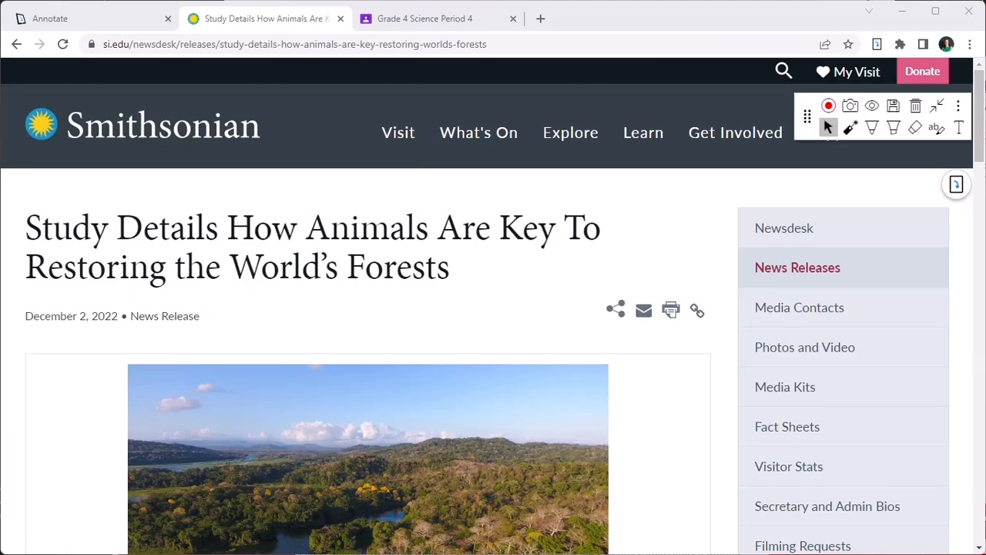
Step: Add a text note beside the "greatest allies" paragraph: "Why do animals need to be part of the focus when rethinking efforts around reforestation?"
{"action": "scroll", "coordinate": [370, 123], "scroll_direction": "down", "scroll_amount": 7}
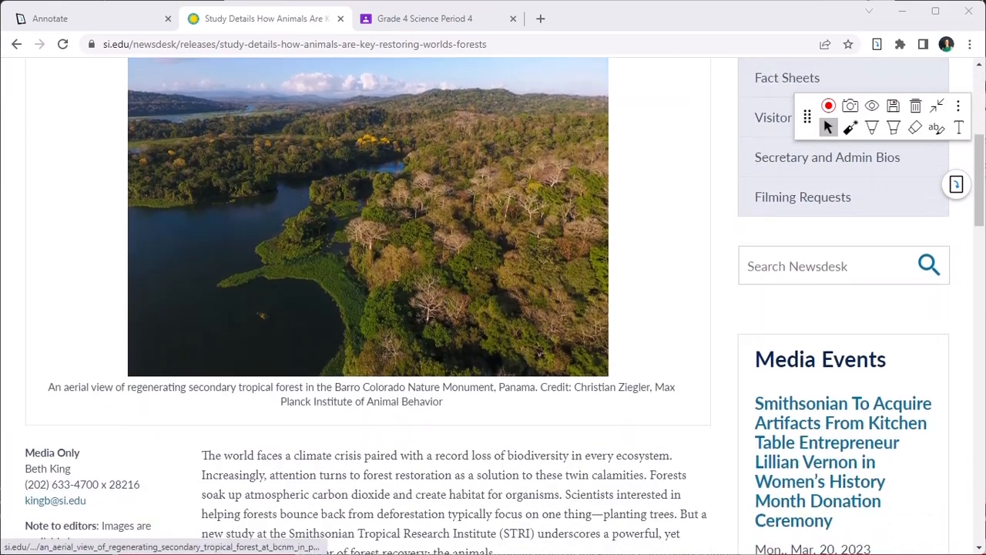
{"action": "scroll", "coordinate": [370, 123], "scroll_direction": "down", "scroll_amount": 5}
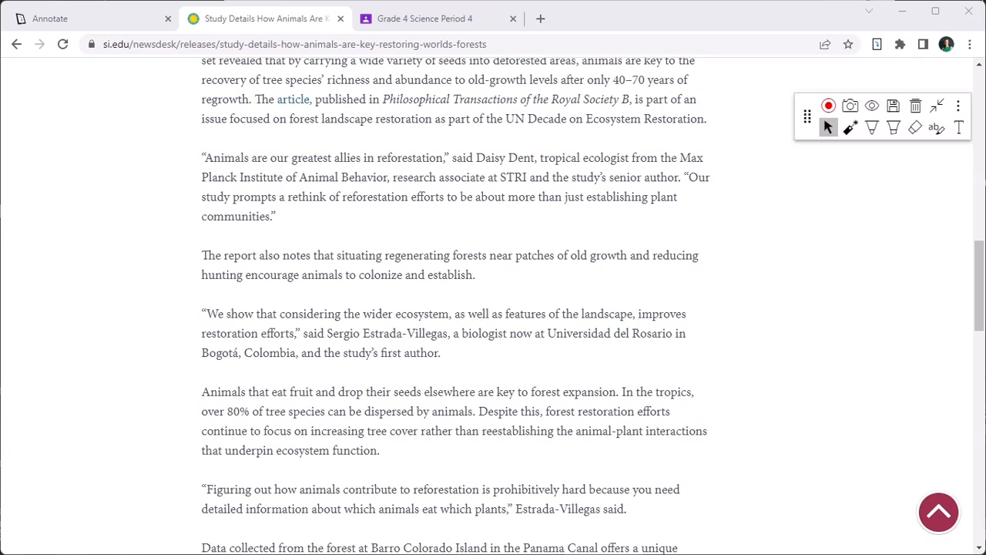
{"action": "left_click", "coordinate": [959, 128]}
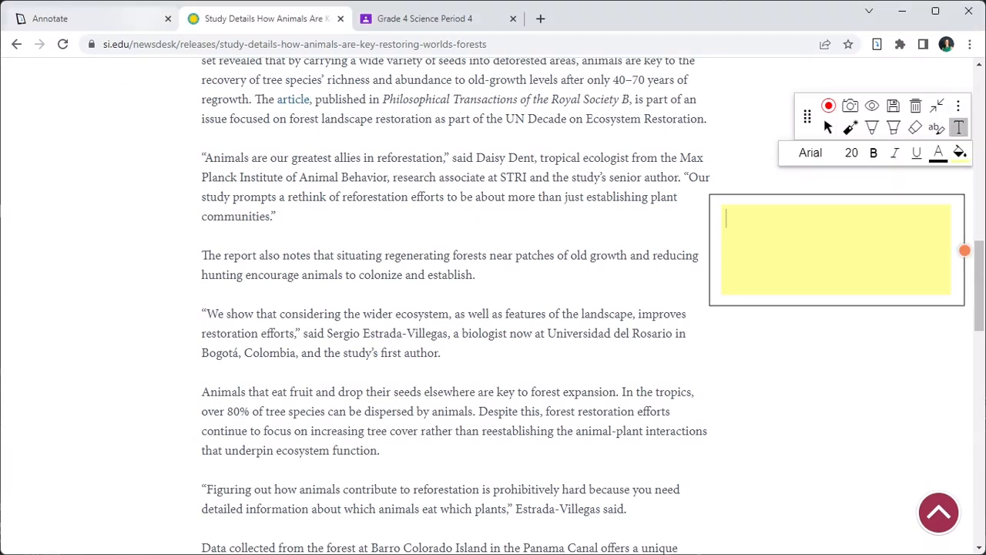
{"action": "type", "text": "Why do animals need to be part of the focus wh"}
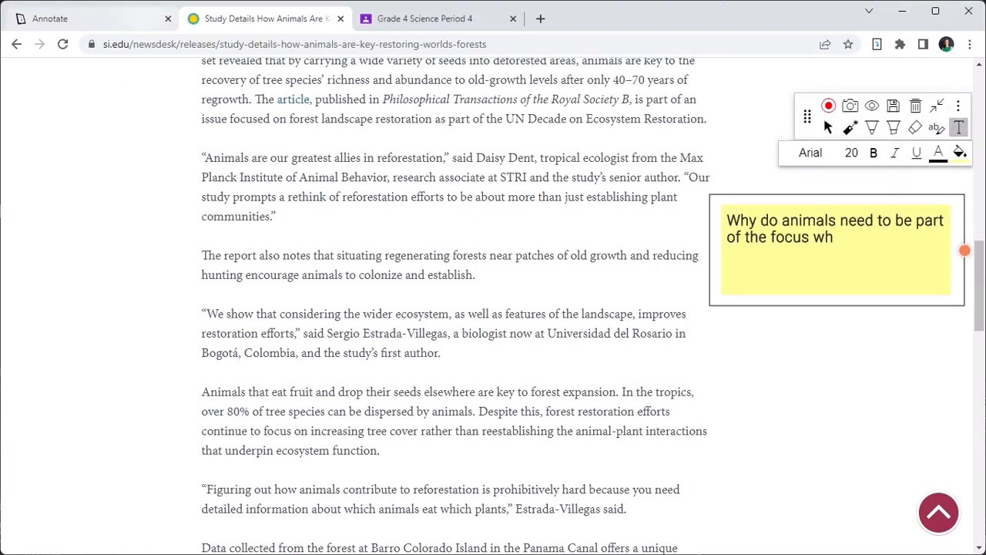
{"action": "type", "text": "en rethinking efforts around reforestation?"}
{"action": "left_click", "coordinate": [829, 127]}
Step: Add a text note above the article headline: "Read this article carefully and then answer the question. Write your response below the question."
{"action": "scroll", "coordinate": [455, 309], "scroll_direction": "up", "scroll_amount": 5}
{"action": "scroll", "coordinate": [455, 309], "scroll_direction": "up", "scroll_amount": 6}
{"action": "left_click", "coordinate": [959, 127]}
{"action": "type", "text": "Read this article carefully and"}
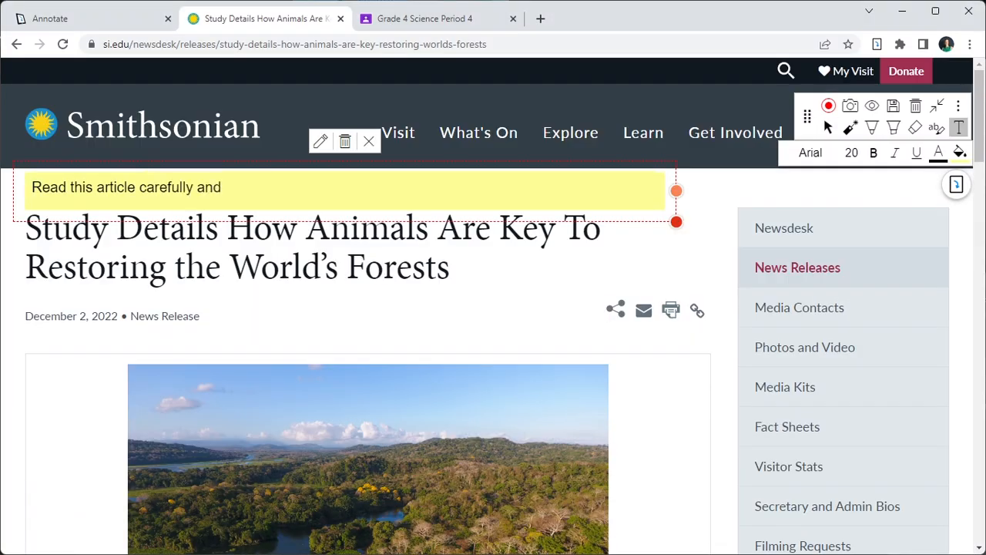
{"action": "type", "text": " then answer the question. Write your response below the question."}
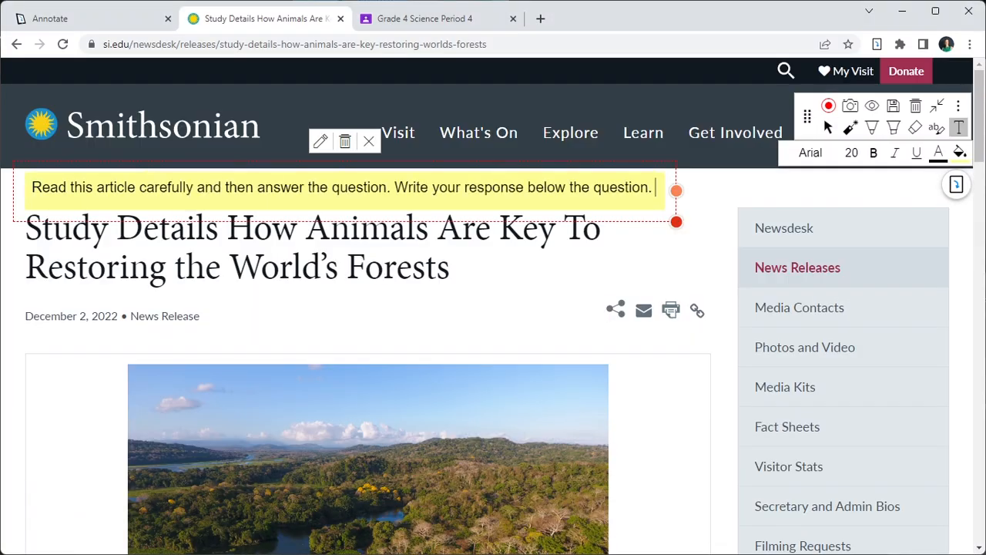
{"action": "left_click", "coordinate": [829, 127]}
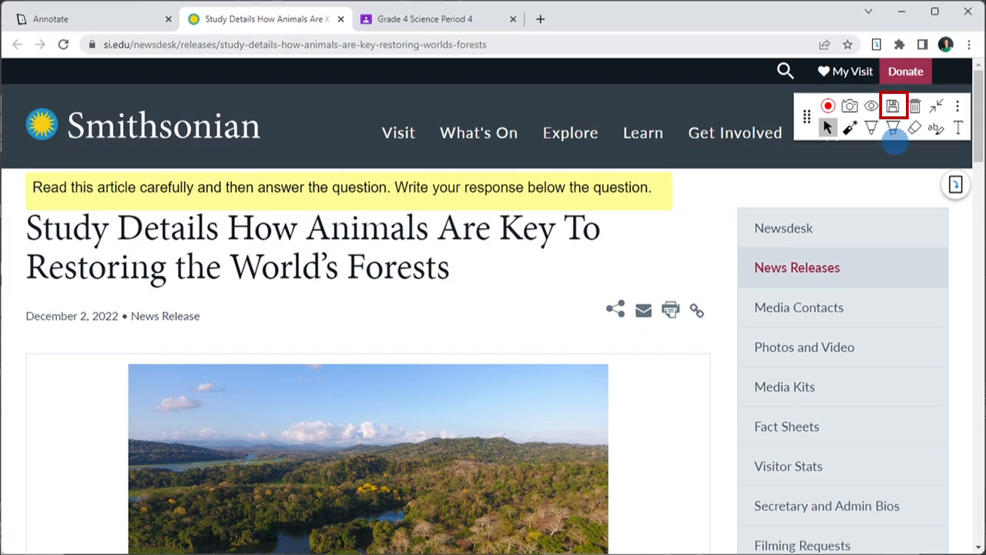
Step: Save the annotations made on the Smithsonian article and bring up their PDF export
{"action": "left_click", "coordinate": [893, 106]}
{"action": "left_click", "coordinate": [610, 366]}
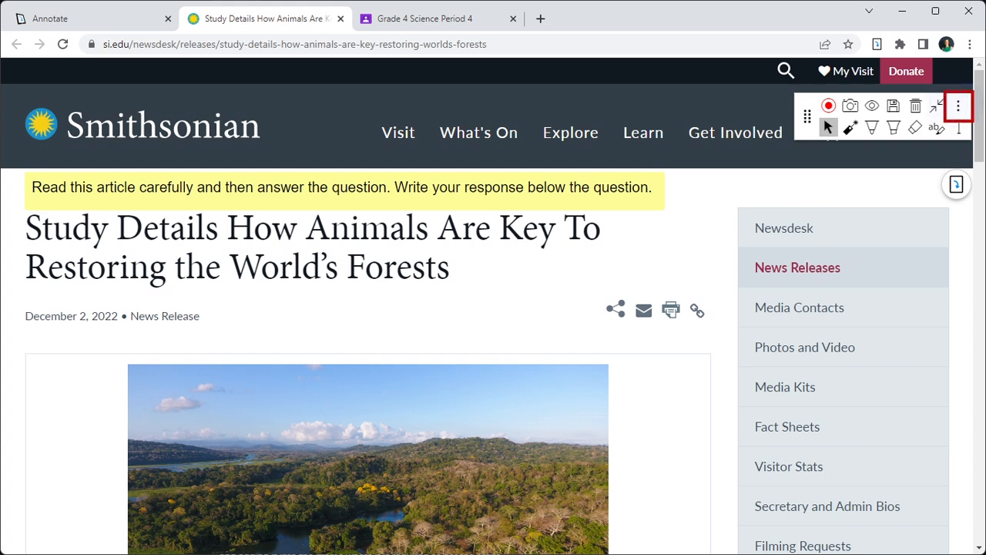
{"action": "left_click", "coordinate": [958, 106]}
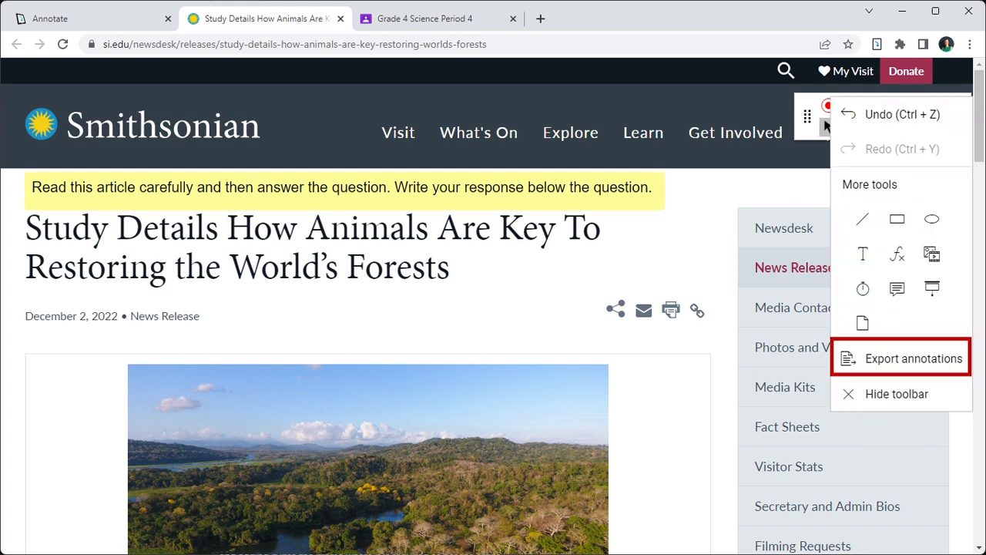
{"action": "left_click", "coordinate": [898, 359]}
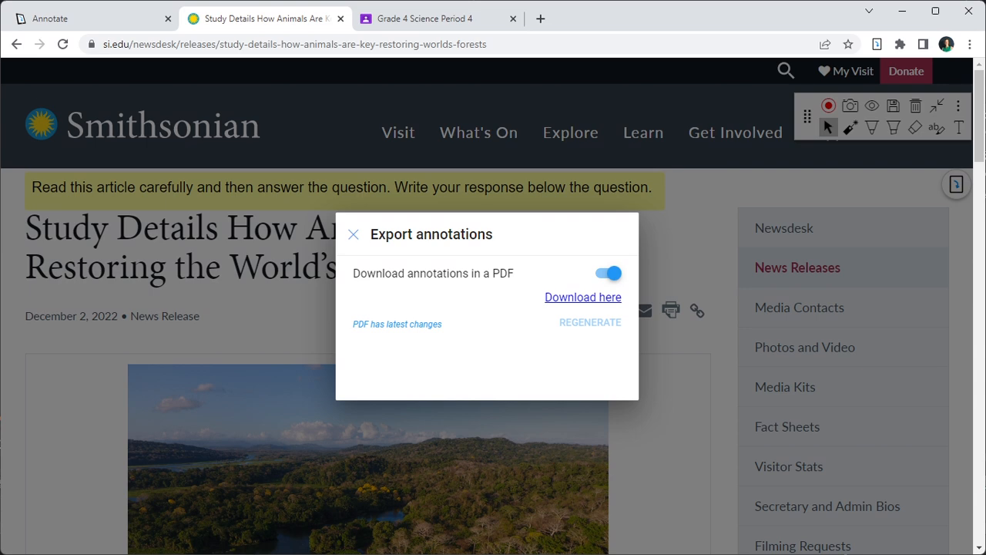
Step: Start a new Annotate activity in the Google Classroom classwork of Grade 4 Science
{"action": "left_click", "coordinate": [450, 19]}
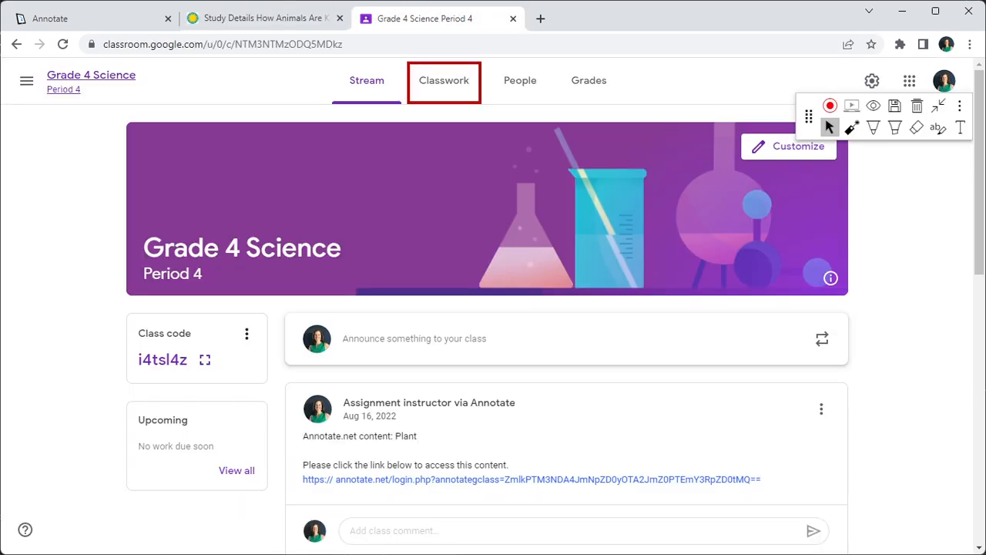
{"action": "left_click", "coordinate": [445, 80]}
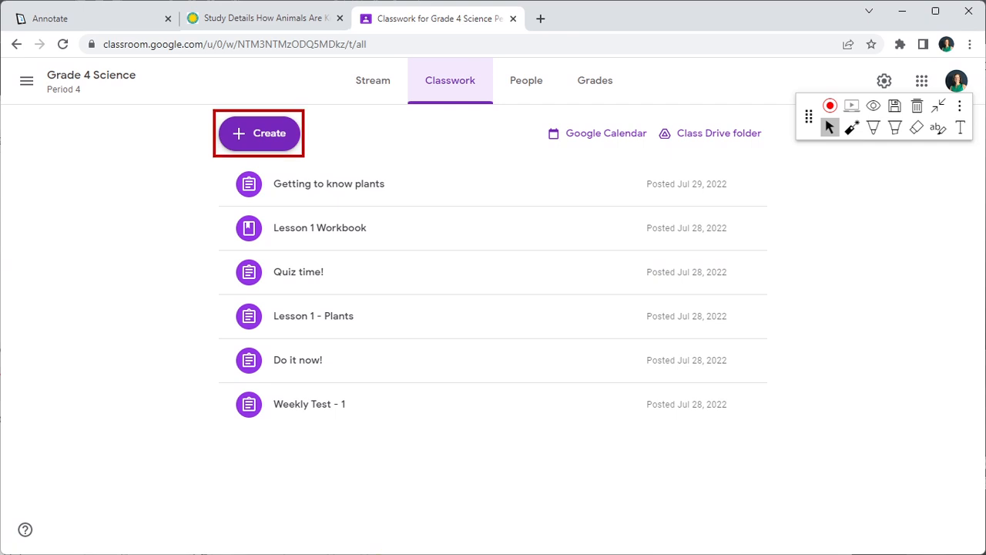
{"action": "left_click", "coordinate": [261, 138]}
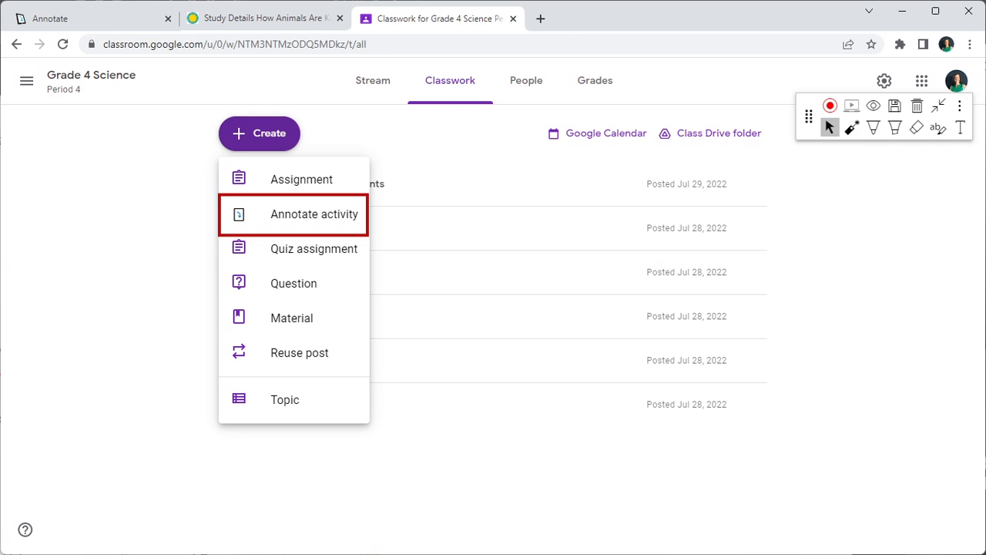
{"action": "left_click", "coordinate": [302, 219]}
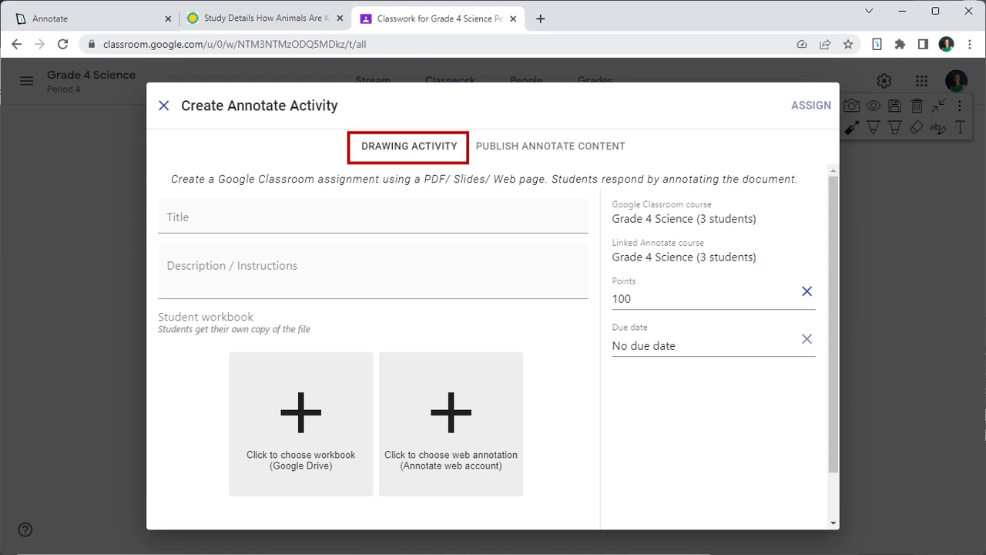
Step: Title the activity "Study Details How Animals Are Key To Restoring the World's Forests" and repeat the note's reforestation question as the description
{"action": "type", "text": "Study Details How Animals Are Key To Restoring the World's Forests"}
{"action": "key", "text": "Tab"}
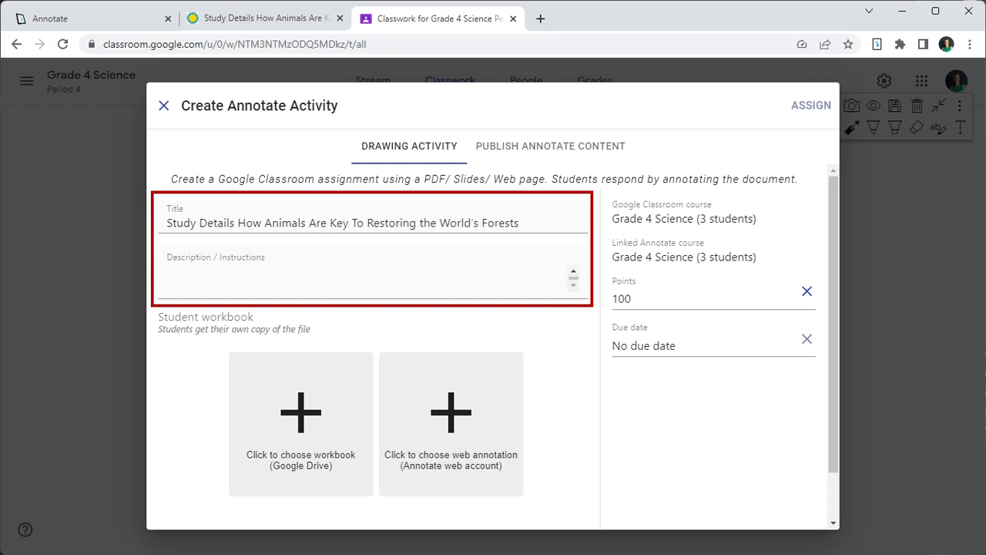
{"action": "type", "text": "Why do animals need to be part of the focus when rethinking efforts around reforestation?"}
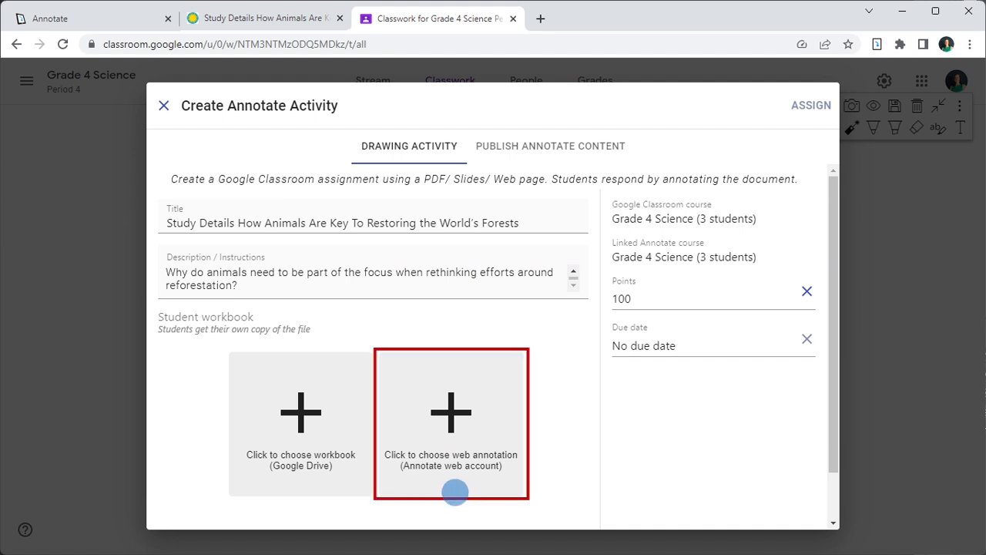
Step: Attach the saved web annotation "Study Details How Animals..." from the Annotate account as the student workbook
{"action": "left_click", "coordinate": [448, 417]}
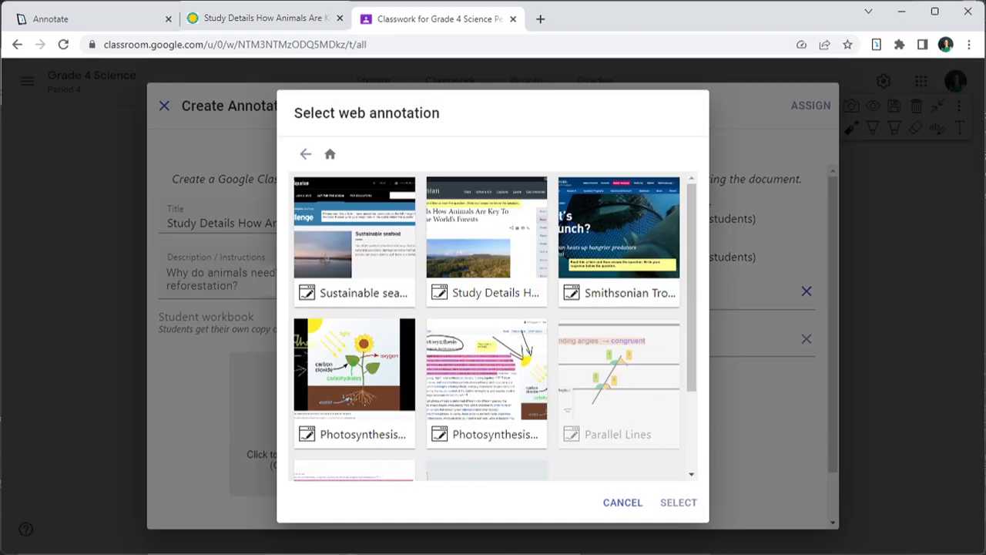
{"action": "left_click", "coordinate": [497, 266]}
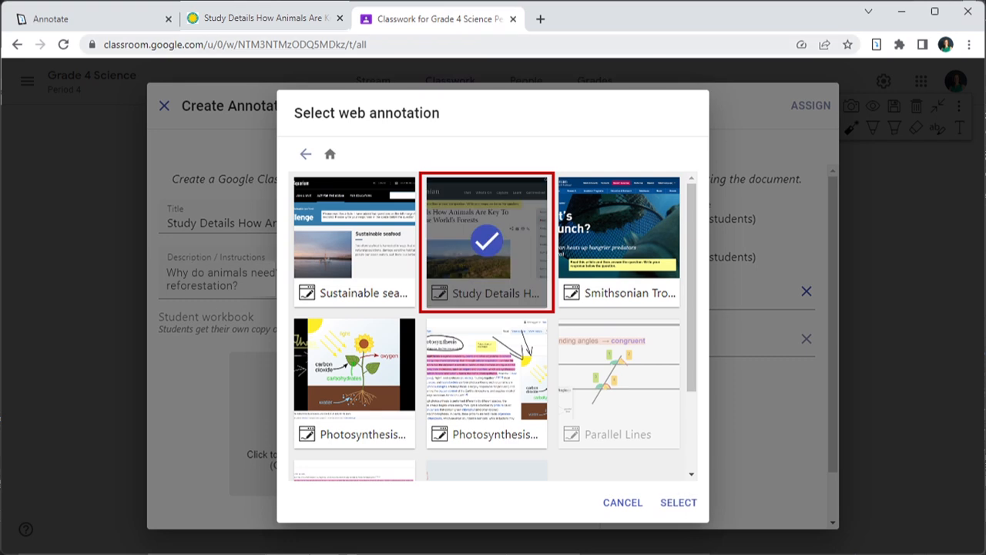
{"action": "left_click", "coordinate": [678, 503]}
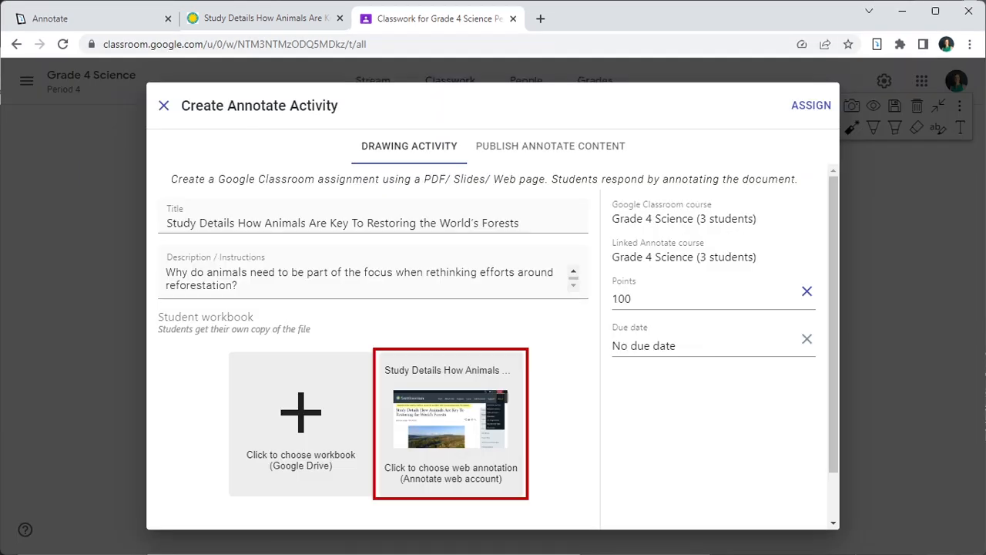
Step: Set the activity's points to 10 and assign it to the class
{"action": "left_click", "coordinate": [635, 298]}
{"action": "key", "text": "BackSpace"}
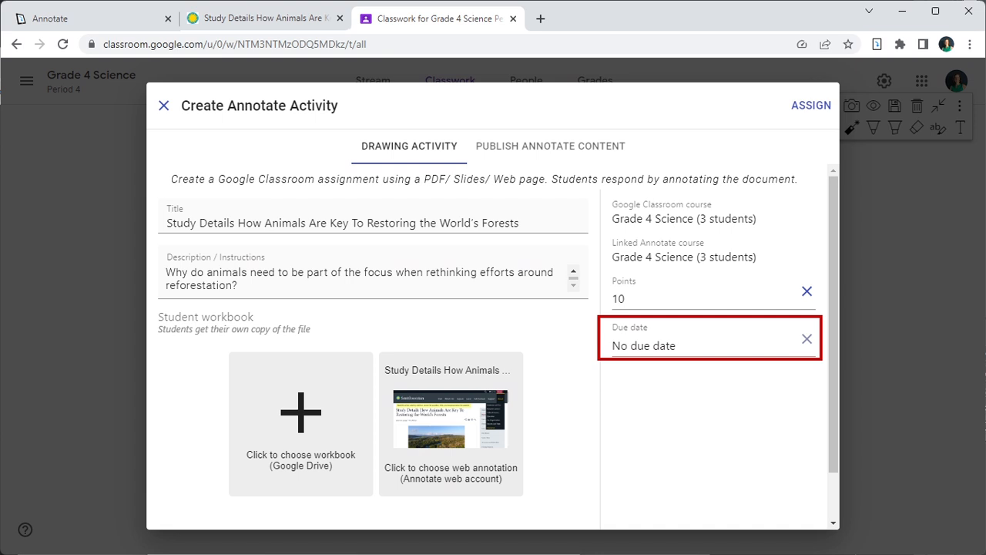
{"action": "left_click", "coordinate": [812, 106]}
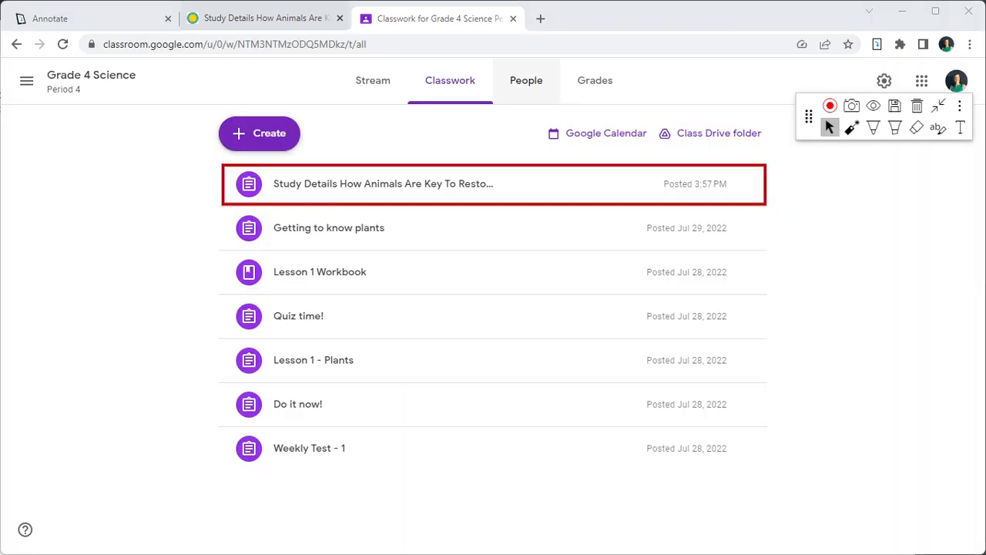
Step: Expand the newly posted assignment in classwork and open its PDF template
{"action": "left_click", "coordinate": [347, 185]}
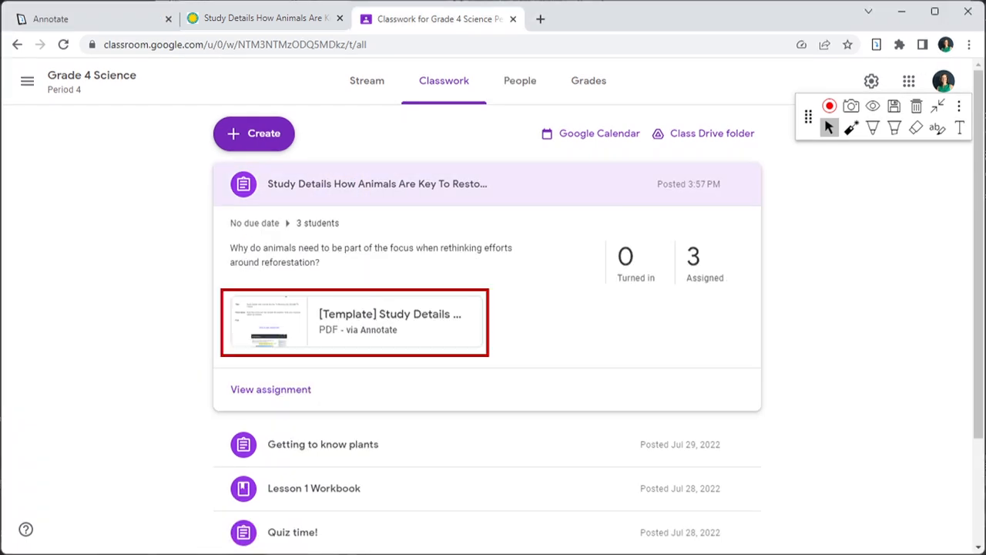
{"action": "left_click", "coordinate": [346, 315]}
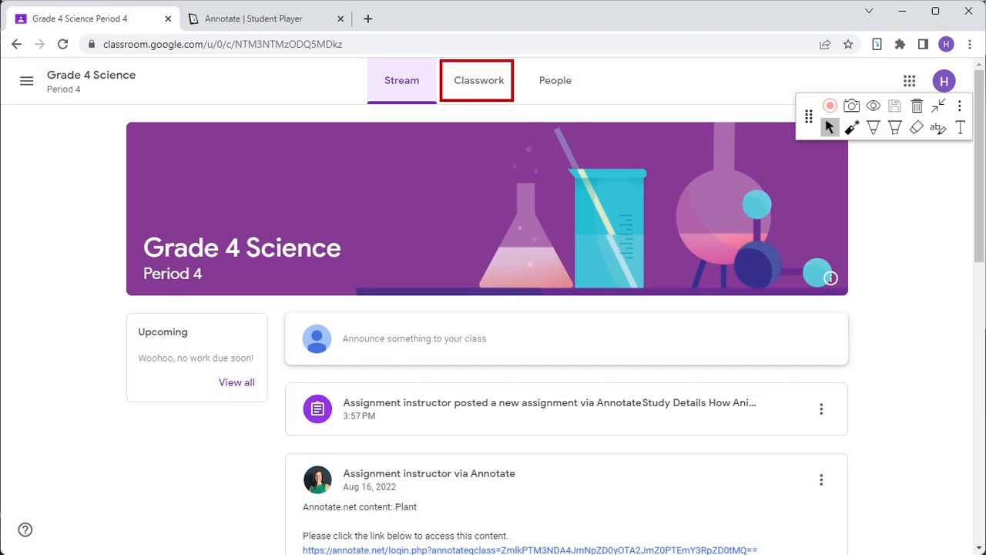
Step: Show the Grade 4 Science classwork, and open the "Study Details How Animals..." activity from that course in the Annotate student player
{"action": "left_click", "coordinate": [480, 80]}
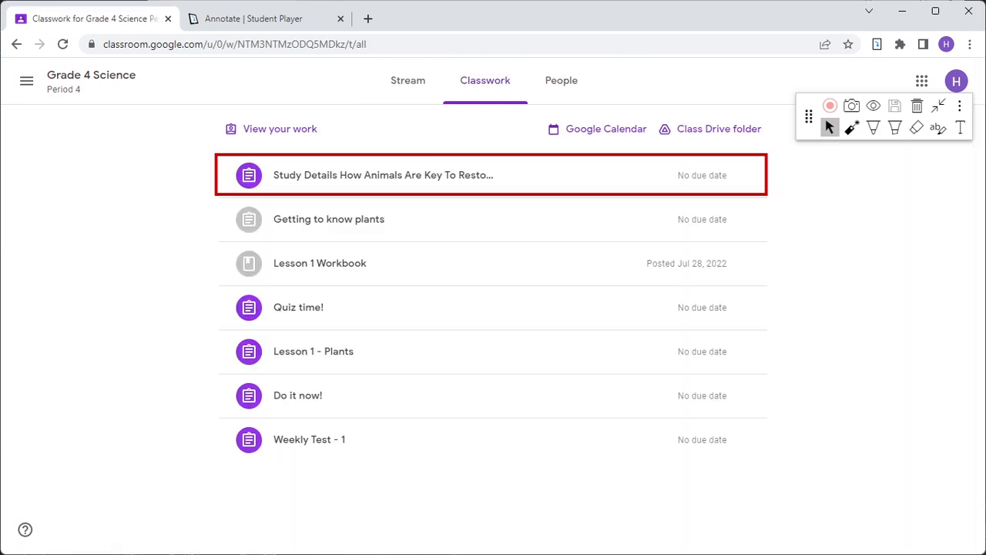
{"action": "left_click", "coordinate": [258, 23]}
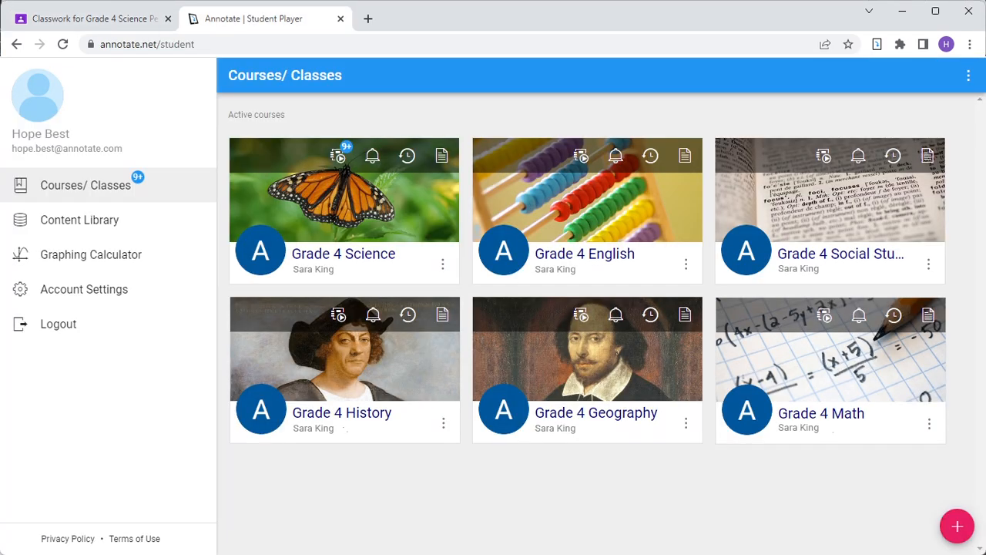
{"action": "left_click", "coordinate": [341, 270]}
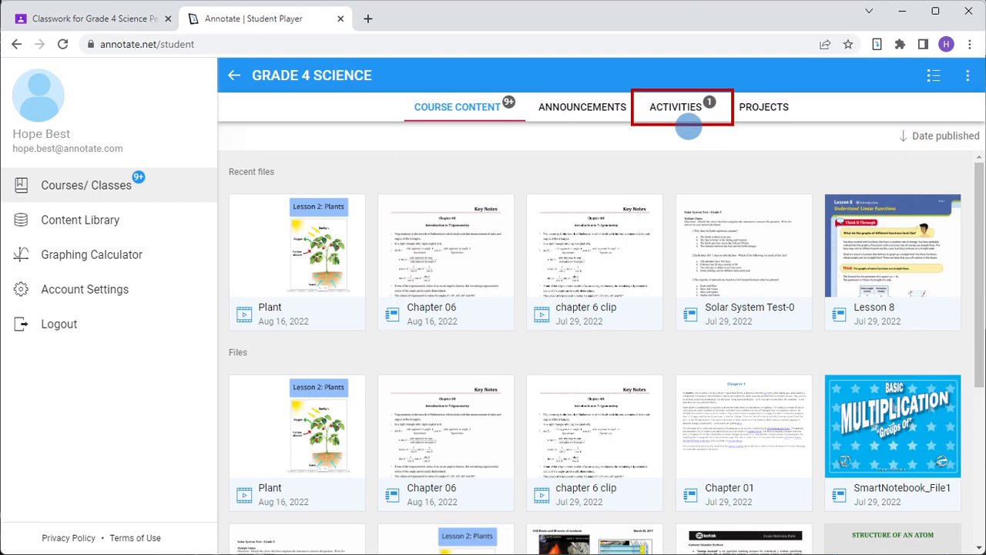
{"action": "left_click", "coordinate": [688, 126]}
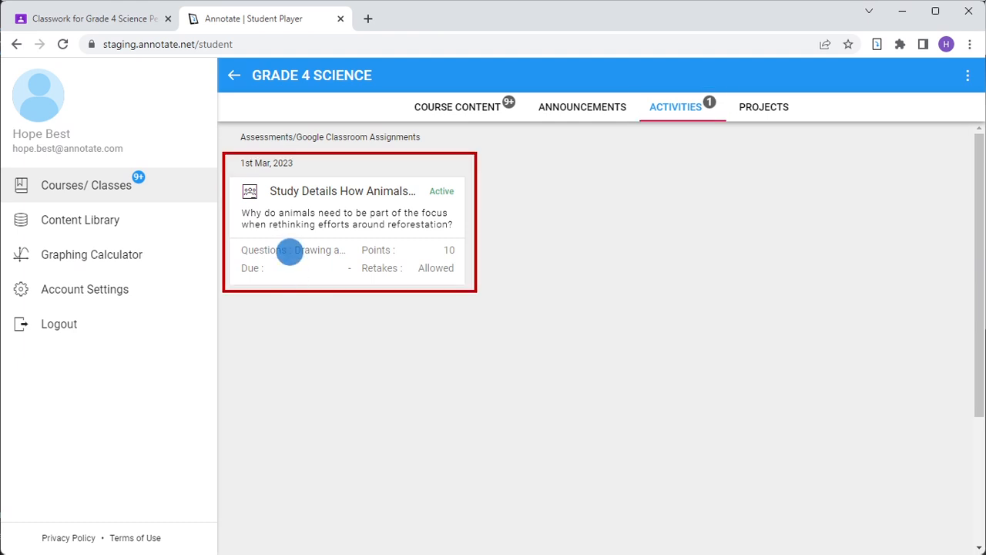
{"action": "left_click", "coordinate": [290, 256]}
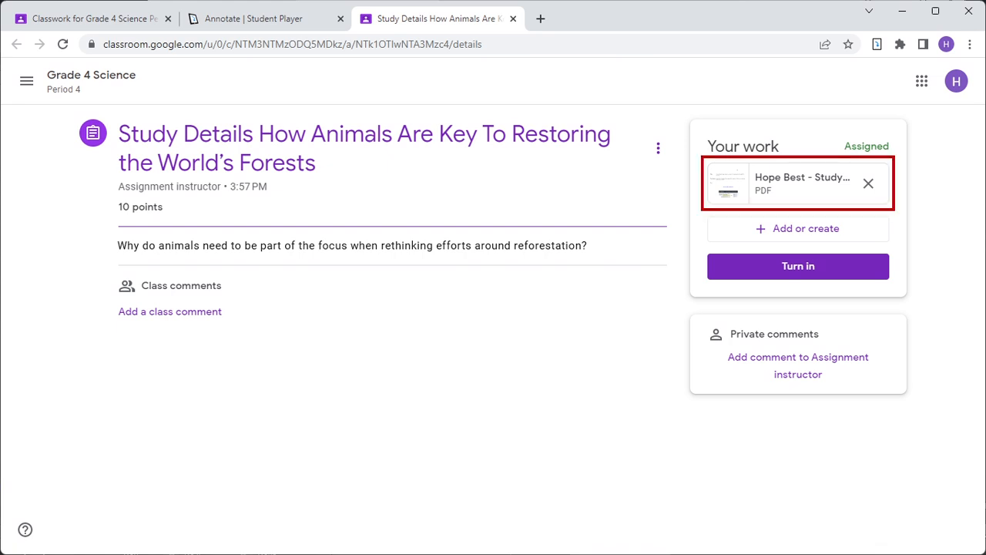
Step: Open the student's assigned PDF copy under their work and launch it with the connected Annotate app
{"action": "left_click", "coordinate": [780, 187]}
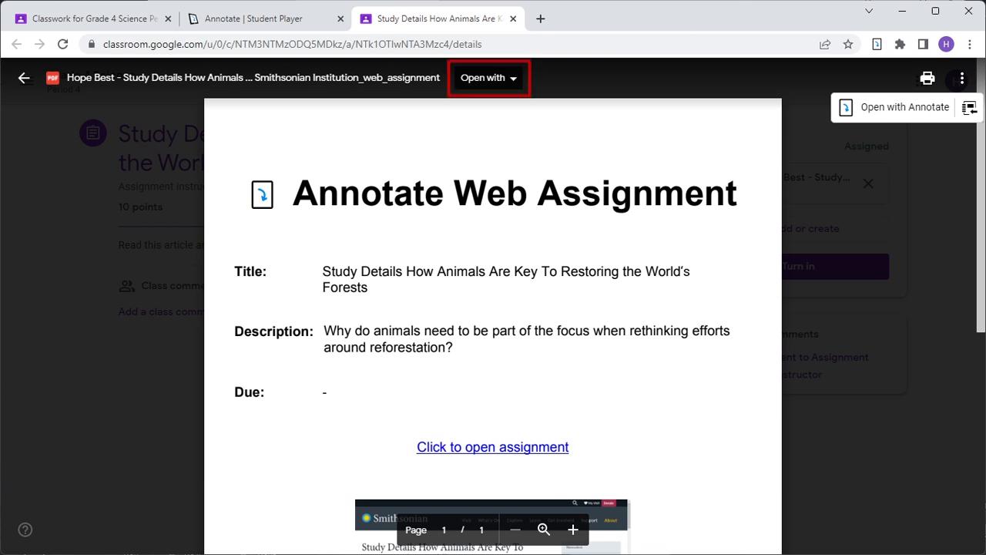
{"action": "left_click", "coordinate": [489, 77]}
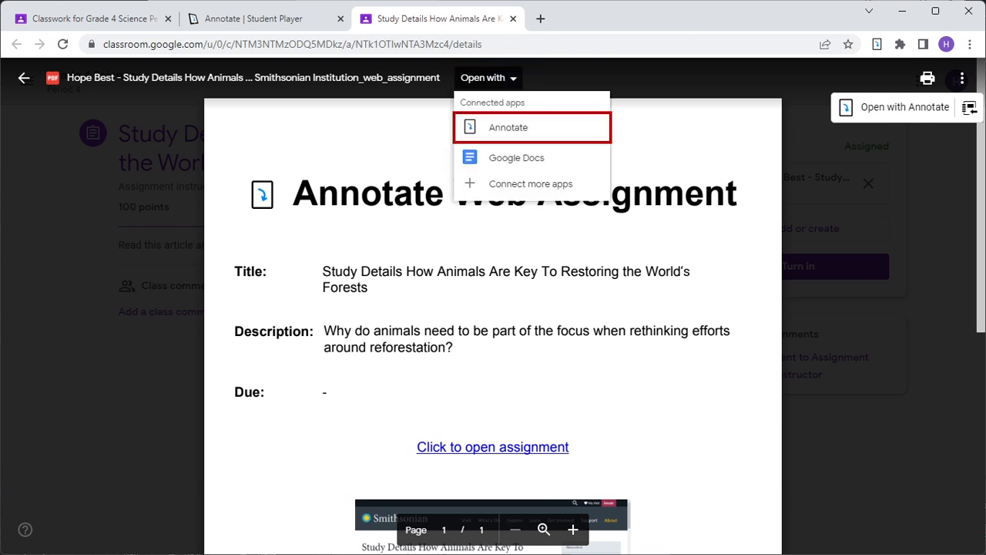
{"action": "left_click", "coordinate": [473, 127]}
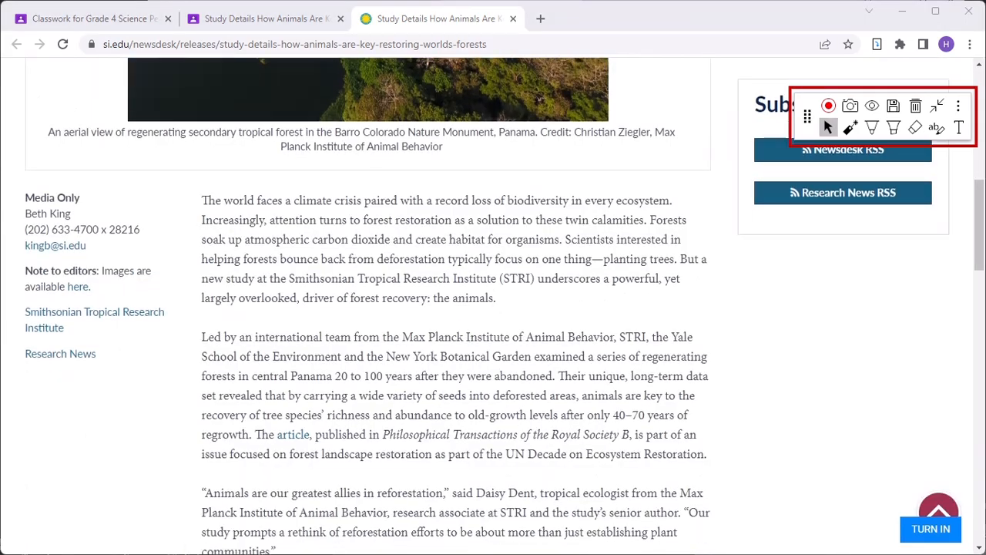
Step: Handwrite a dark red answer about animals dropping seeds to support new plant growth below the yellow question note, and turn in the assignment
{"action": "scroll", "coordinate": [455, 309], "scroll_direction": "down", "scroll_amount": 4}
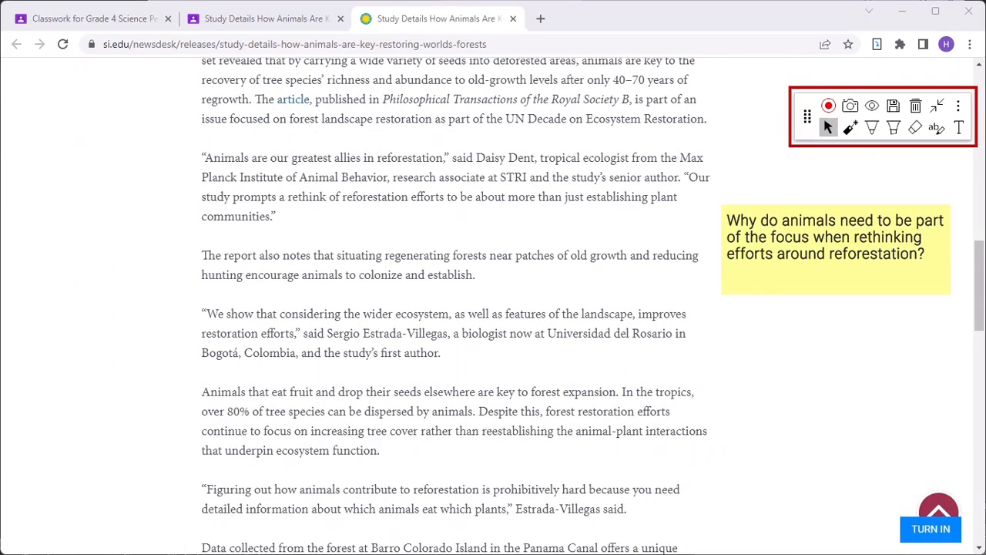
{"action": "left_click", "coordinate": [871, 127]}
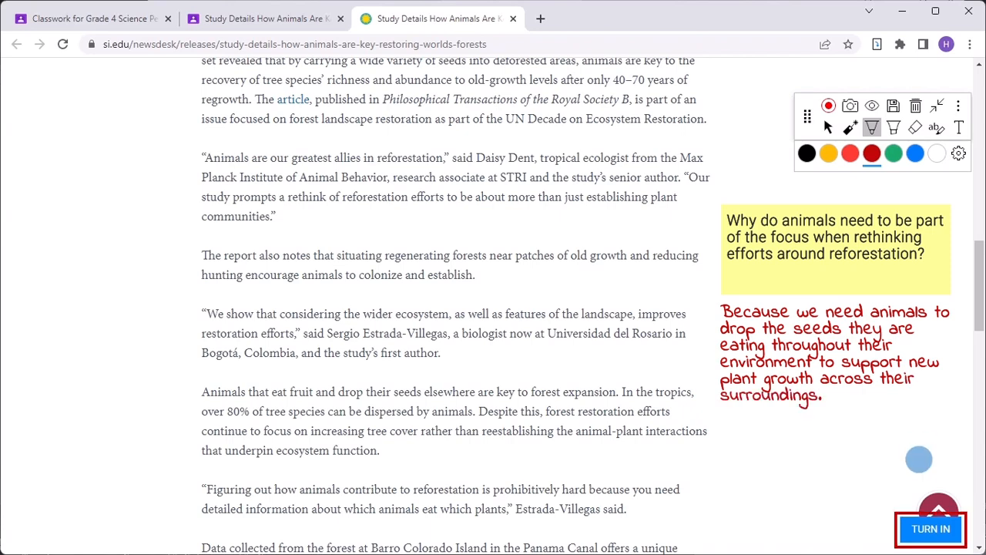
{"action": "left_click", "coordinate": [924, 511]}
{"action": "left_click", "coordinate": [617, 319]}
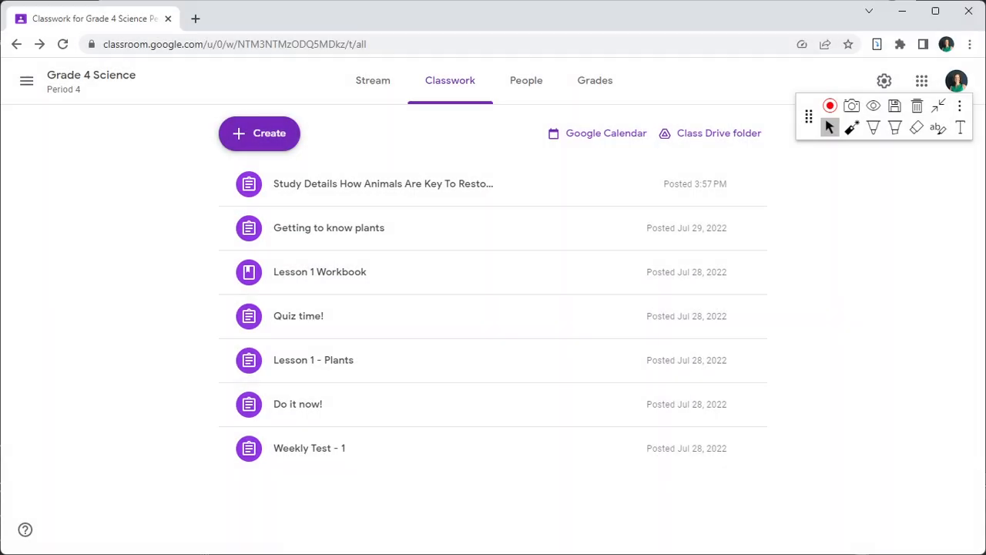
Step: From the teacher's classwork, open the student work for "Study Details How Animals Are Key To Resto..." and view the first student's submission
{"action": "left_click", "coordinate": [304, 179]}
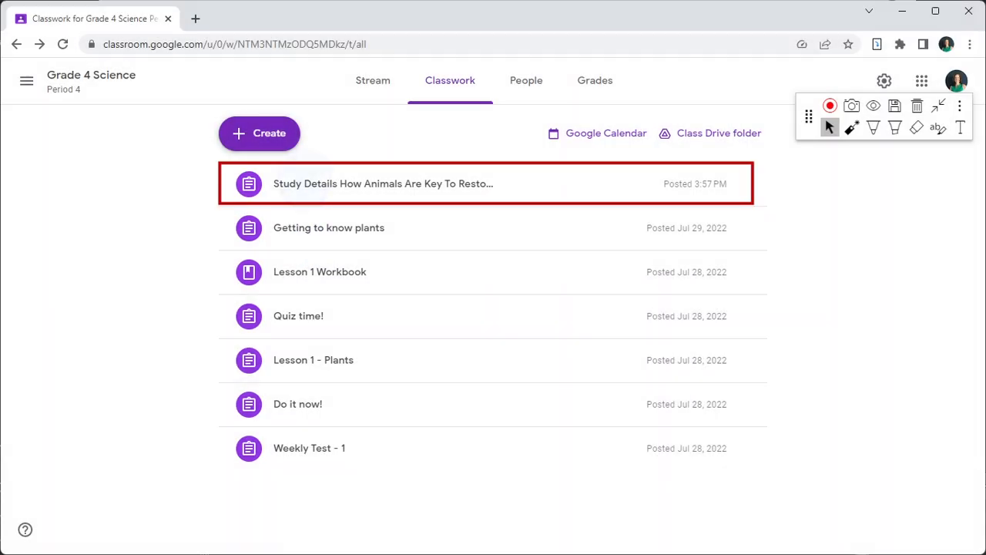
{"action": "left_click", "coordinate": [266, 391]}
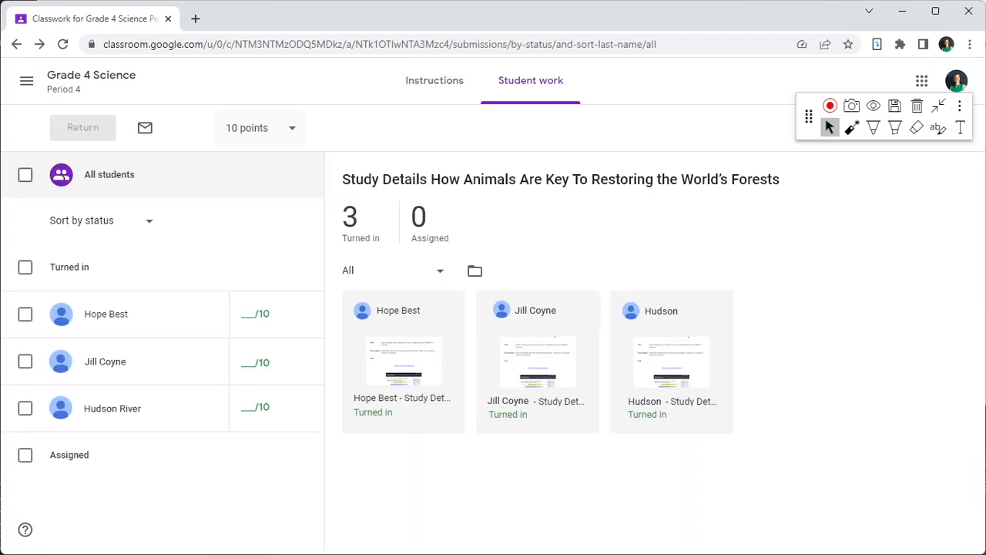
{"action": "left_click", "coordinate": [392, 356]}
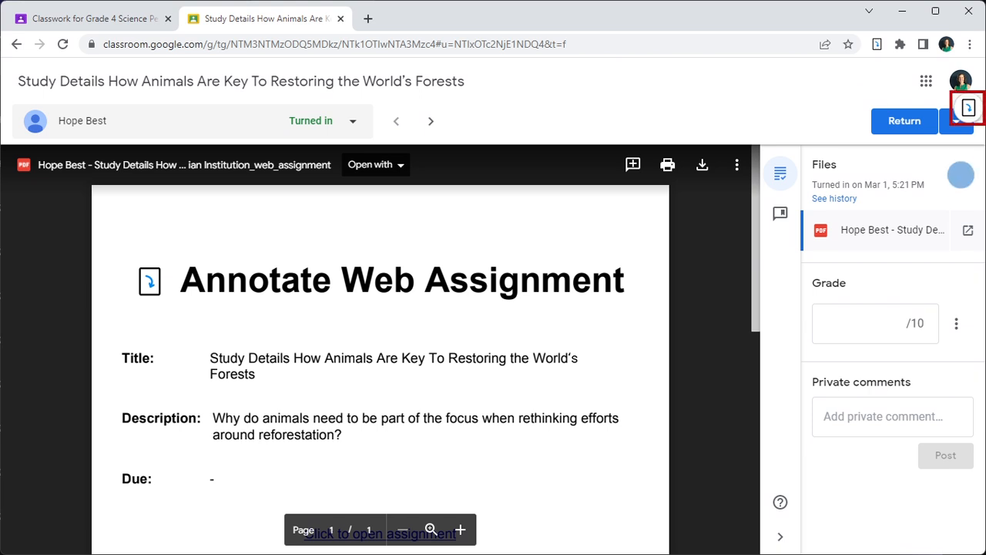
Step: Start grading the submission with Annotate inside the Classroom view and collapse the grading sidebar to widen the article
{"action": "left_click", "coordinate": [969, 108]}
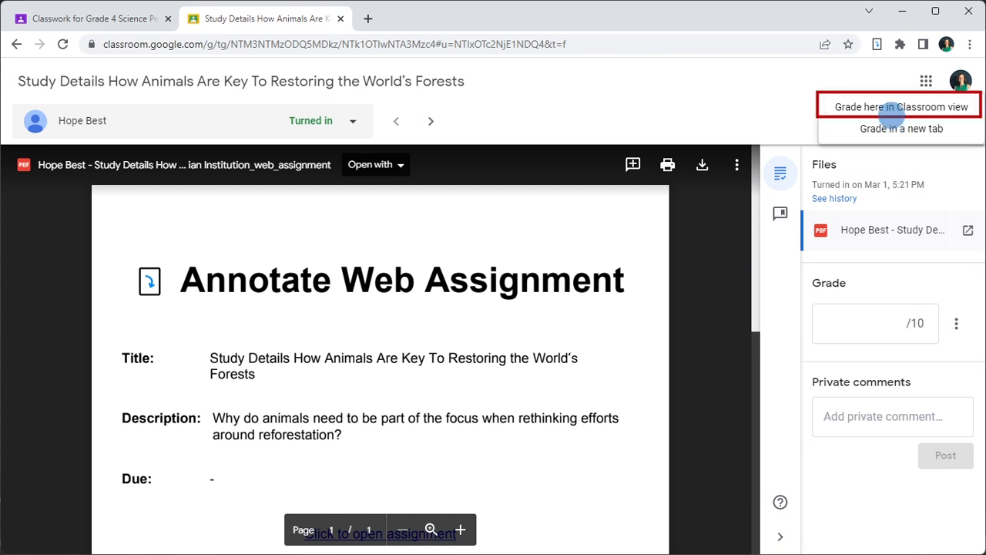
{"action": "left_click", "coordinate": [894, 107]}
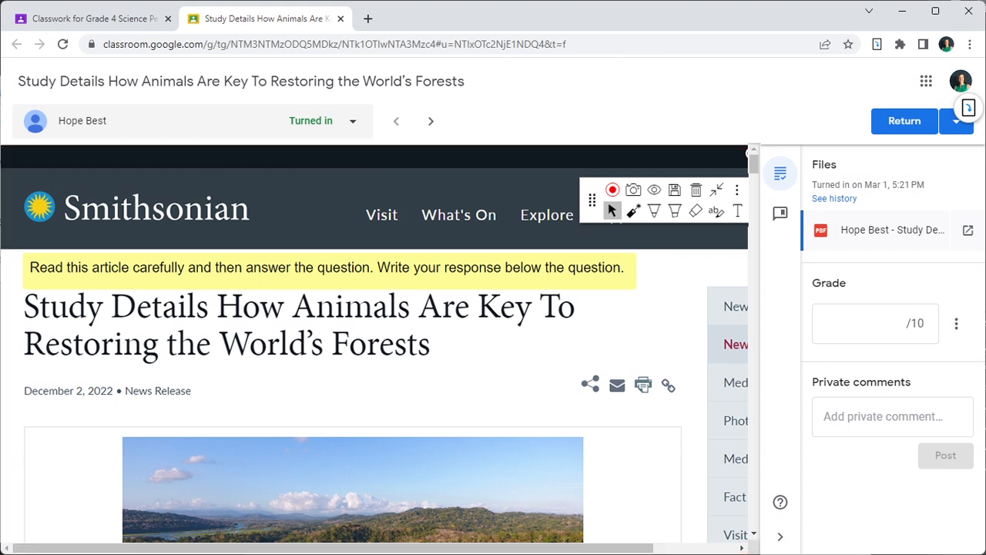
{"action": "left_click", "coordinate": [780, 536]}
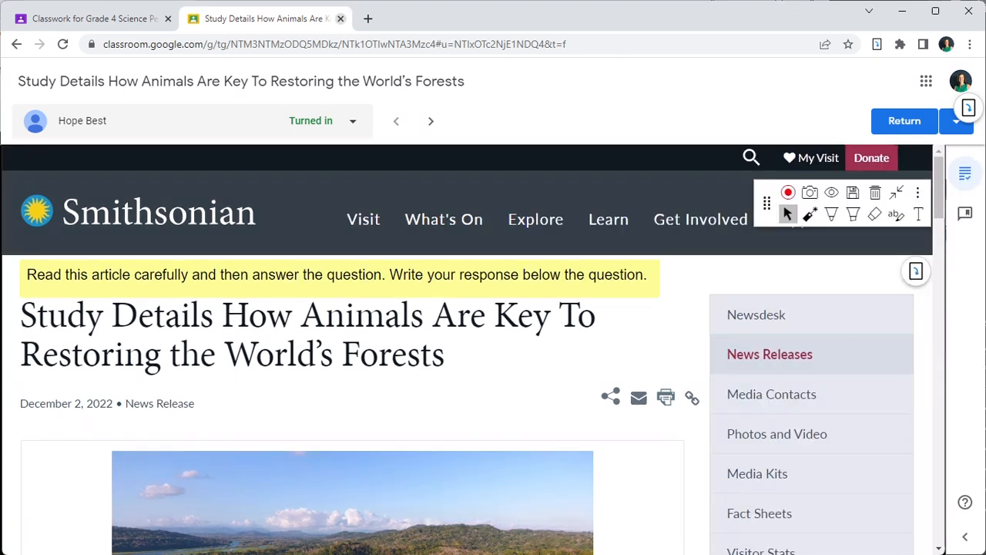
Step: Draw a blue check mark and handwrite "great response!" below the first student's red answer
{"action": "scroll", "coordinate": [467, 308], "scroll_direction": "down", "scroll_amount": 14}
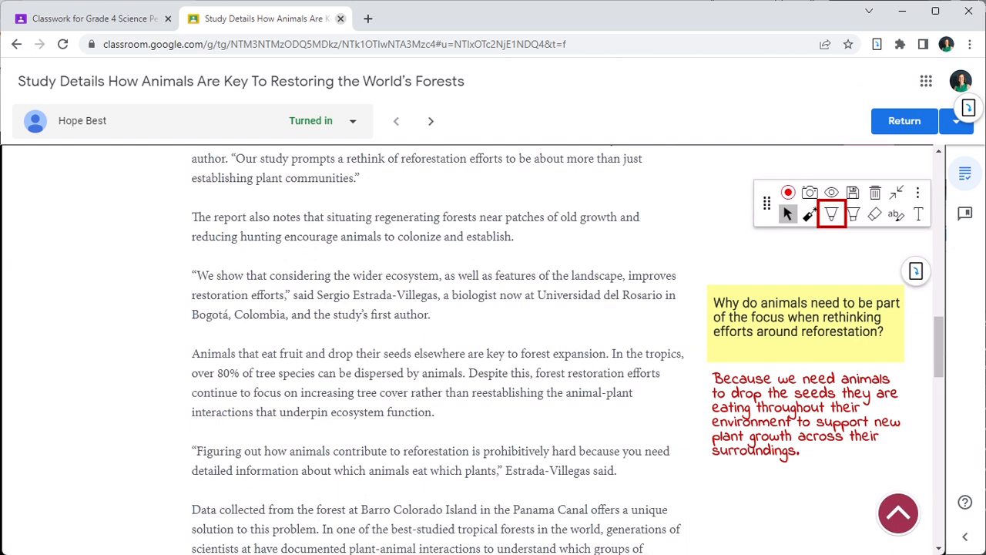
{"action": "left_click", "coordinate": [831, 214]}
{"action": "mouse_move", "coordinate": [703, 469]}
{"action": "left_mouse_down"}
{"action": "mouse_move", "coordinate": [743, 460]}
{"action": "mouse_move", "coordinate": [773, 469]}
{"action": "left_mouse_up"}
{"action": "left_click_drag", "start_coordinate": [779, 471], "coordinate": [840, 474]}
{"action": "left_click_drag", "start_coordinate": [843, 461], "coordinate": [842, 470]}
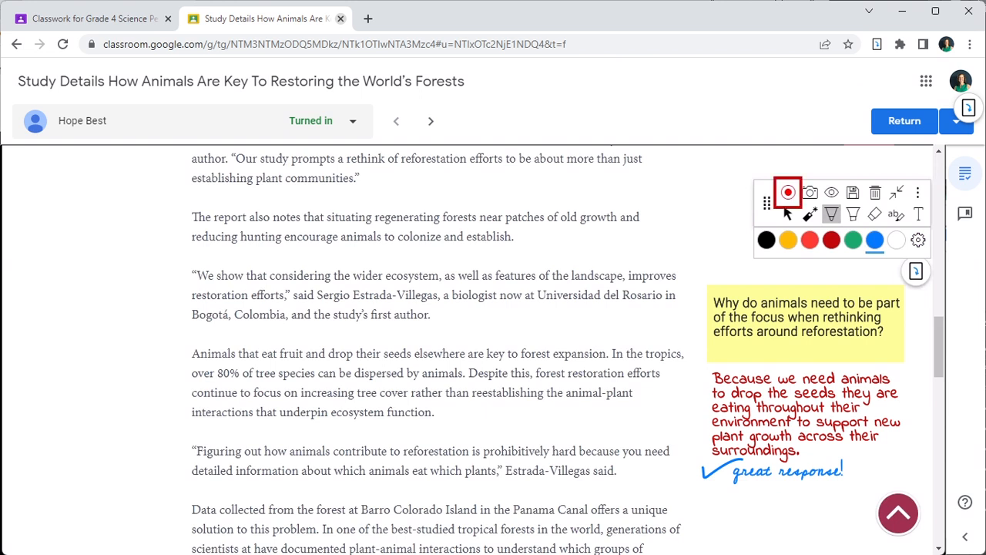
Step: Record an audio comment as feedback on the first student's answer
{"action": "left_click", "coordinate": [787, 192]}
{"action": "left_click", "coordinate": [790, 196]}
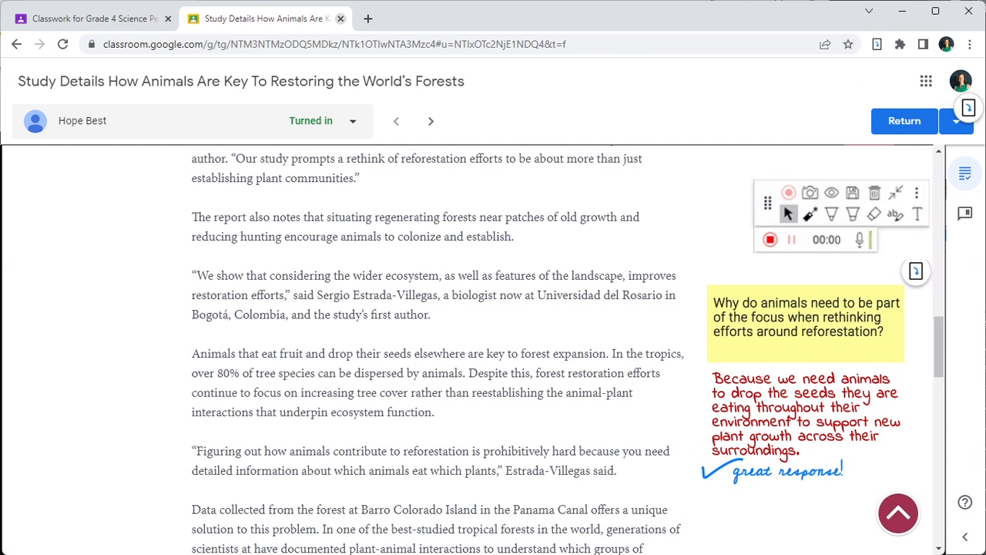
{"action": "left_click", "coordinate": [770, 239]}
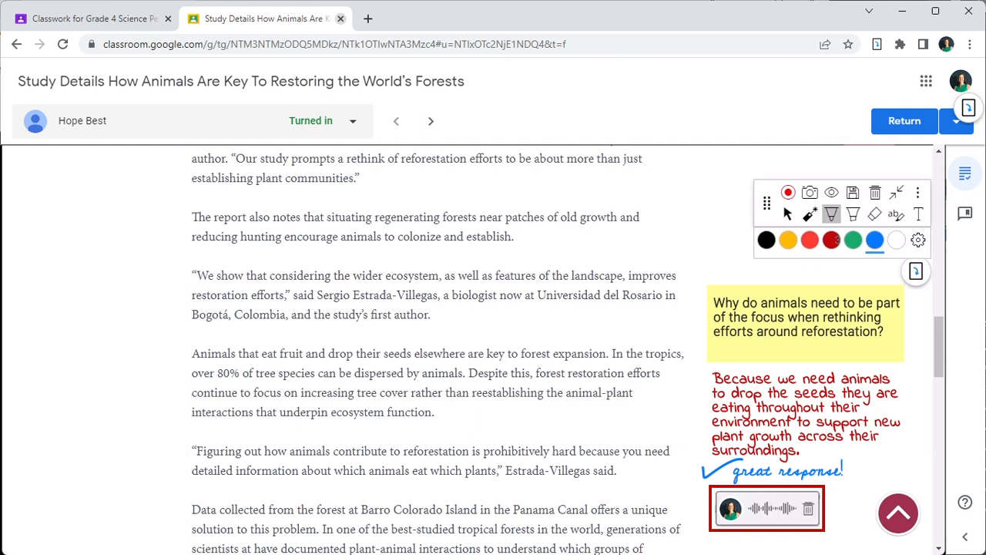
Step: Grade the first student's submission 10 out of 10 and post a private "Great job" comment addressed to the student by first name
{"action": "left_click", "coordinate": [965, 536]}
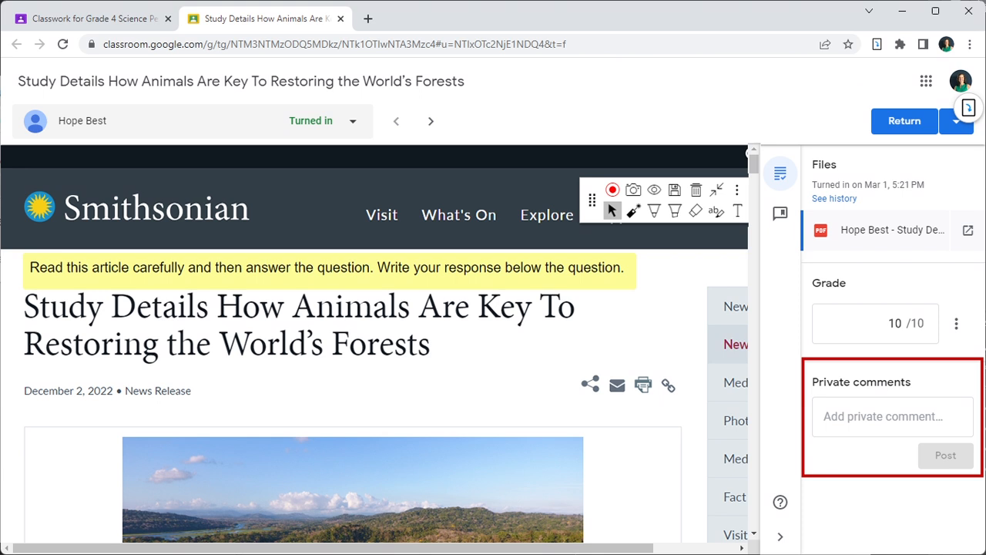
{"action": "type", "text": "Great job Hope!"}
{"action": "left_click", "coordinate": [946, 455]}
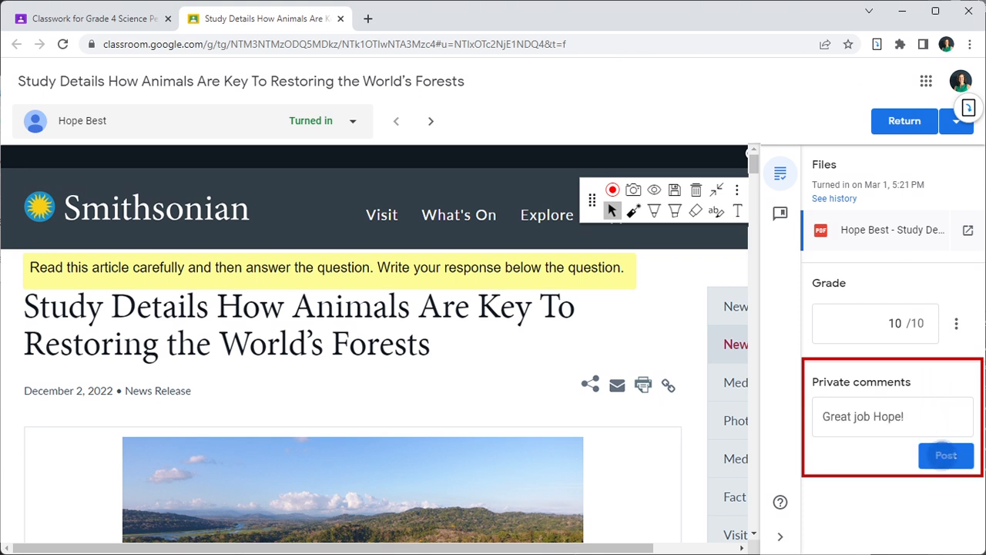
Step: Grade the second student's submission in a new tab, adding a blue check mark with "Nice work" below the answer and a score of 10
{"action": "left_click", "coordinate": [430, 121]}
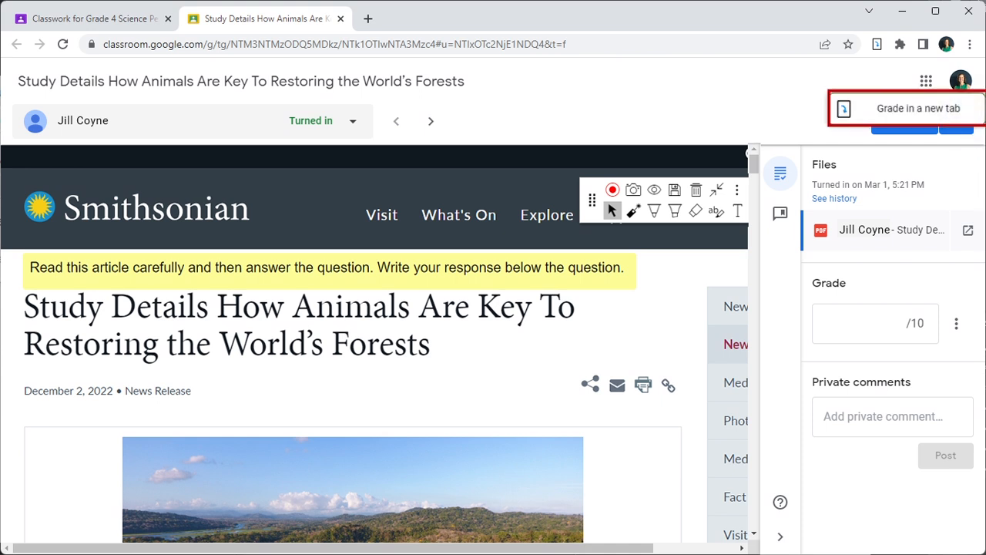
{"action": "left_click", "coordinate": [910, 108]}
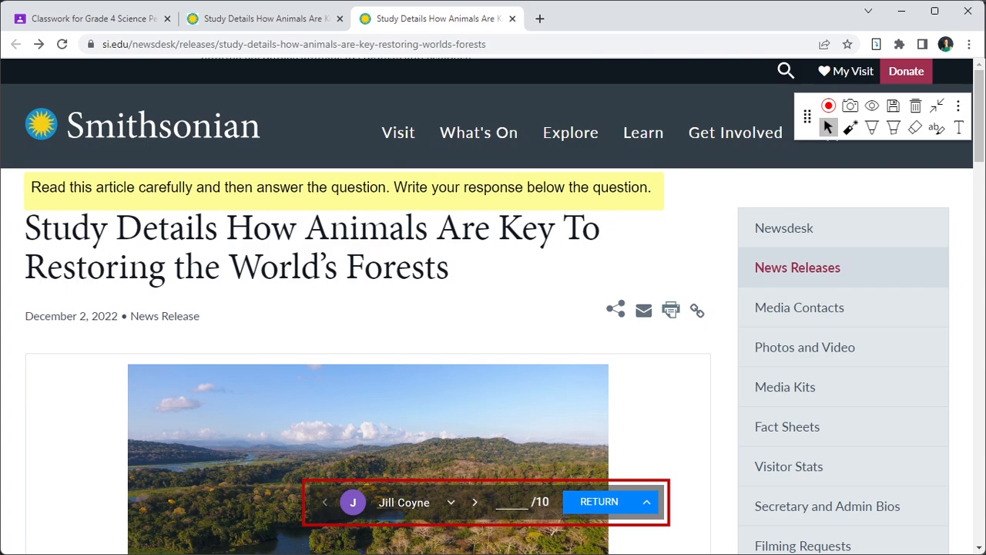
{"action": "left_click", "coordinate": [872, 128]}
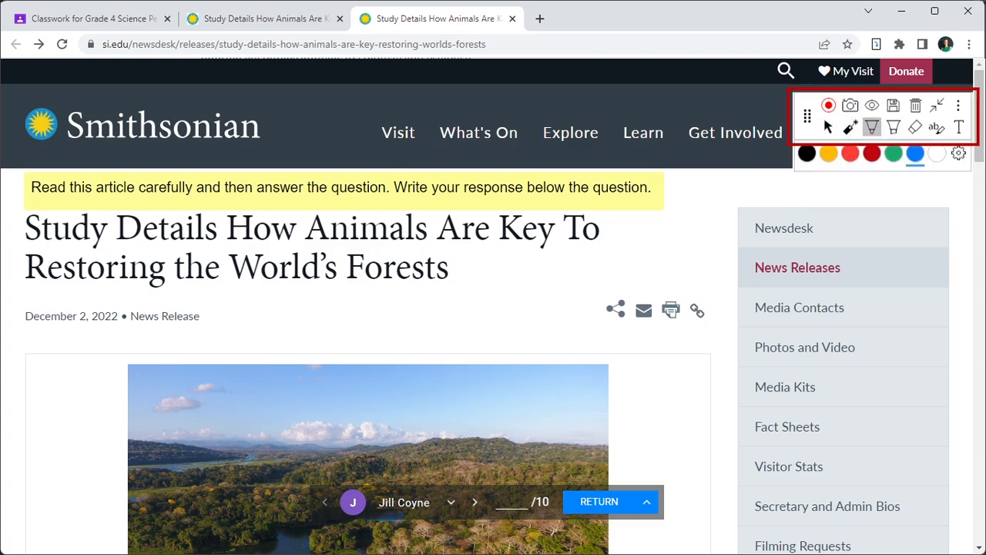
{"action": "scroll", "coordinate": [493, 308], "scroll_direction": "down", "scroll_amount": 15}
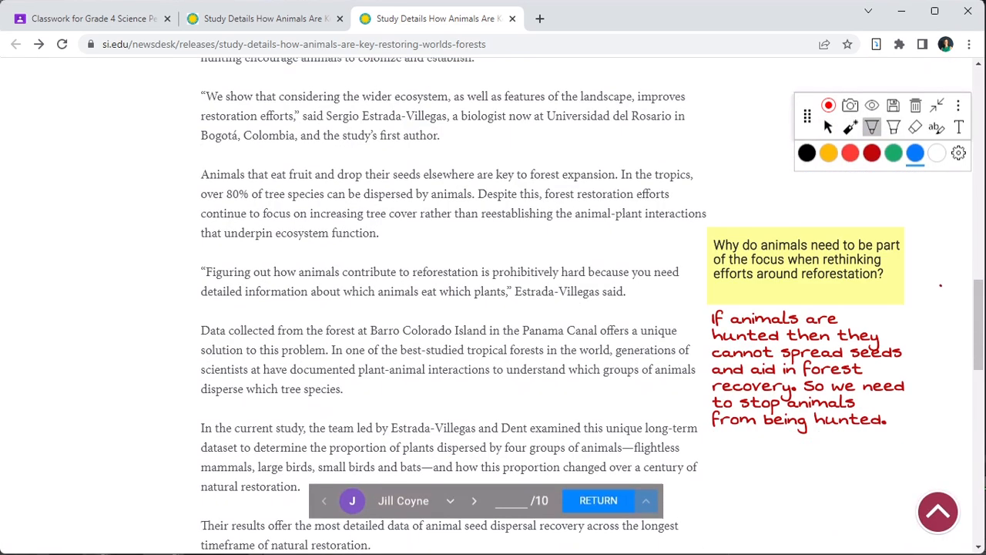
{"action": "mouse_move", "coordinate": [706, 444]}
{"action": "left_mouse_down"}
{"action": "mouse_move", "coordinate": [746, 434]}
{"action": "mouse_move", "coordinate": [774, 456]}
{"action": "mouse_move", "coordinate": [823, 444]}
{"action": "left_mouse_up"}
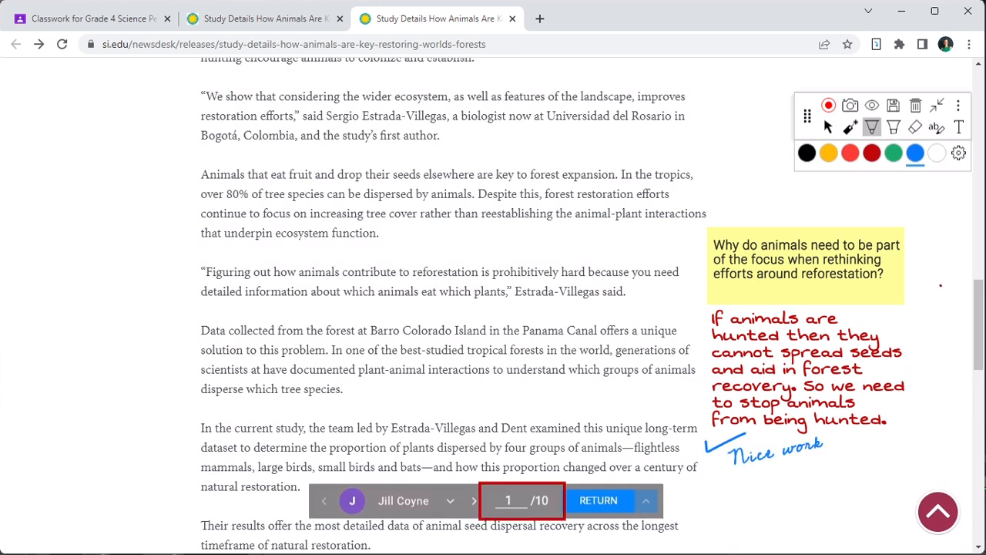
{"action": "type", "text": "0"}
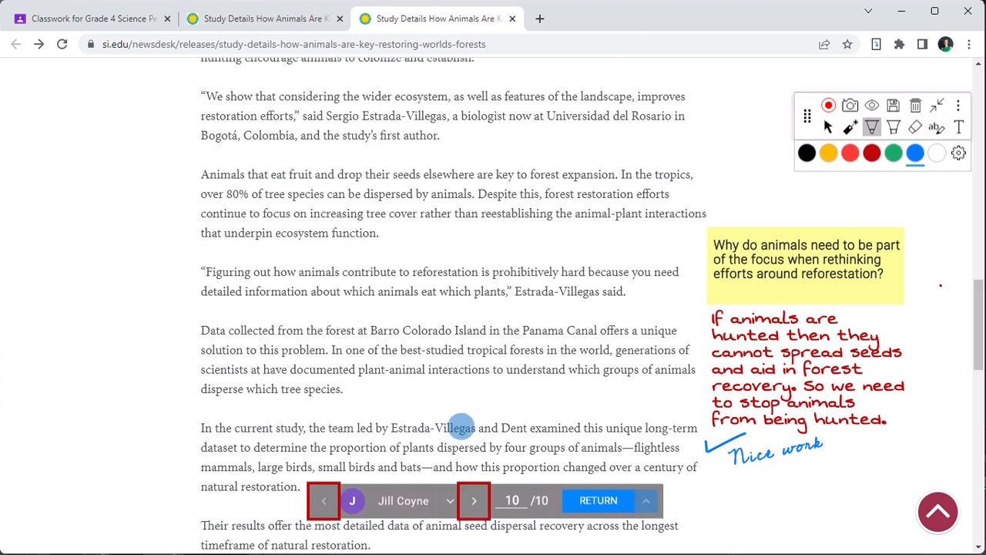
Step: Go to the third student's submission, add a blue check mark with "good Job!" below the answer, and score it 10
{"action": "left_click", "coordinate": [474, 501]}
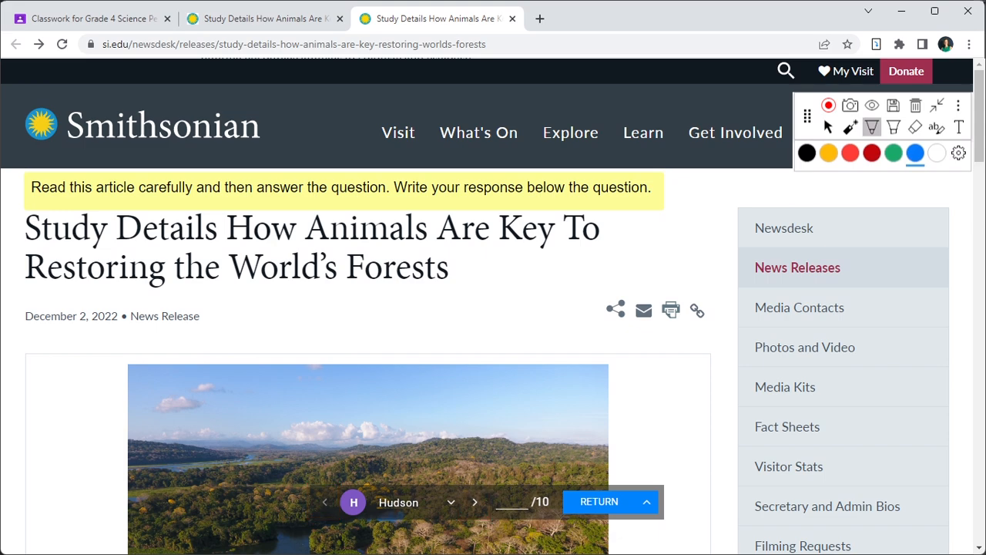
{"action": "scroll", "coordinate": [494, 308], "scroll_direction": "down", "scroll_amount": 15}
{"action": "mouse_move", "coordinate": [789, 436]}
{"action": "left_mouse_down"}
{"action": "mouse_move", "coordinate": [830, 427]}
{"action": "mouse_move", "coordinate": [837, 455]}
{"action": "mouse_move", "coordinate": [880, 444]}
{"action": "left_mouse_up"}
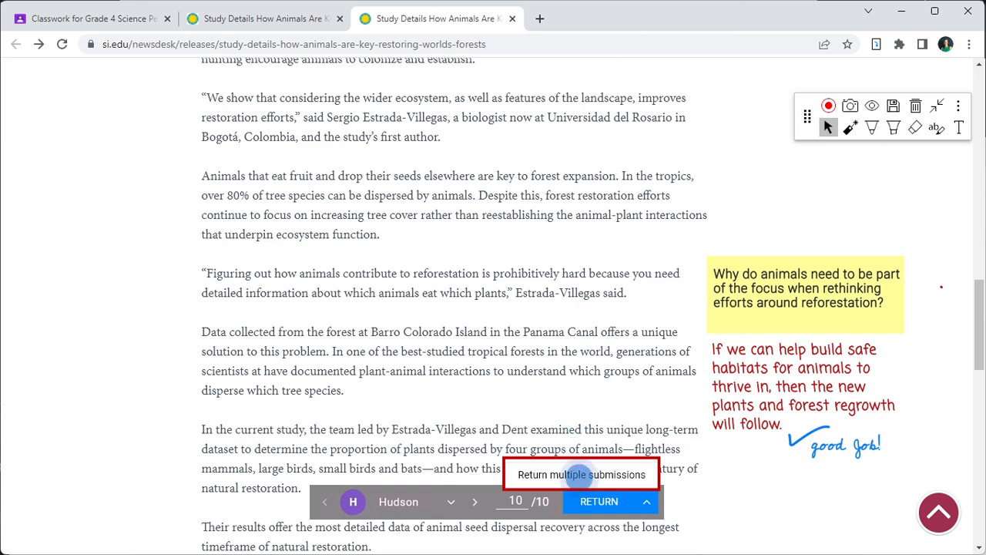
Step: Return the submissions to all three students at once and go back to the assignment's student work page in Classroom
{"action": "left_click", "coordinate": [579, 474]}
{"action": "left_click", "coordinate": [329, 278]}
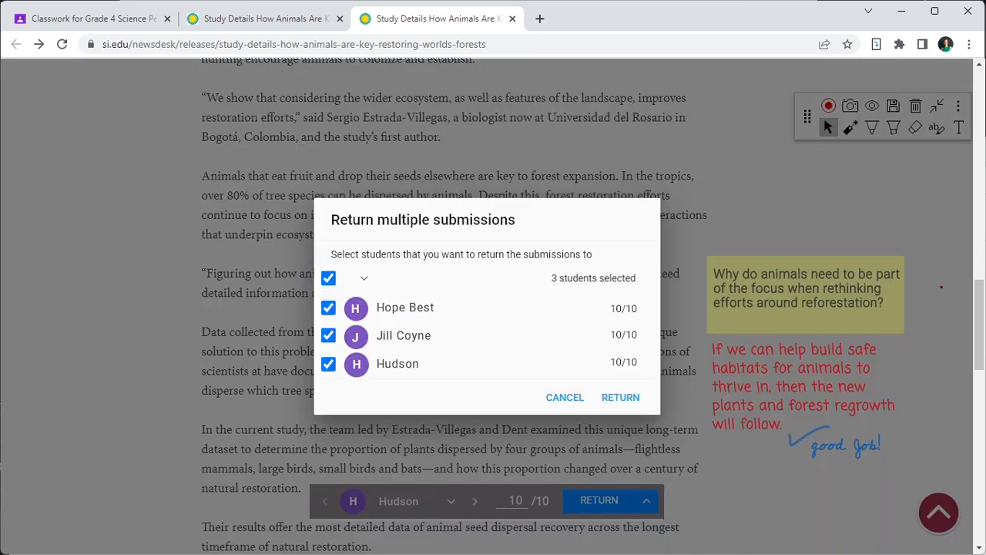
{"action": "left_click", "coordinate": [620, 397]}
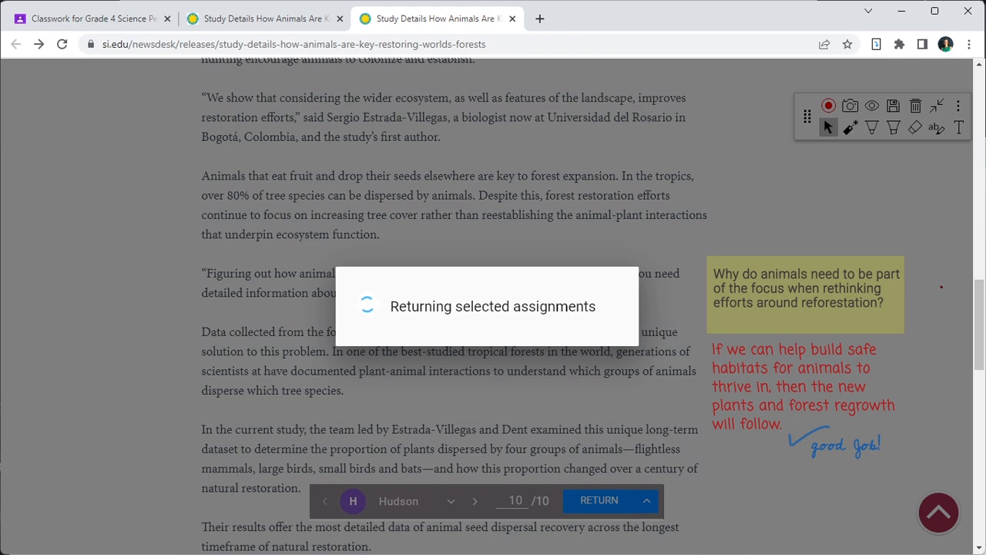
{"action": "left_click", "coordinate": [617, 344]}
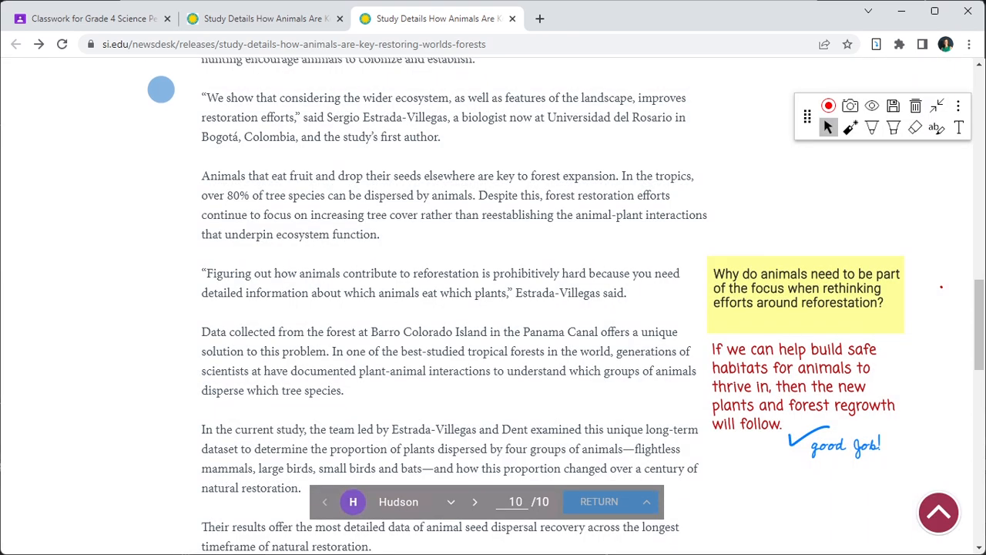
{"action": "left_click", "coordinate": [154, 18]}
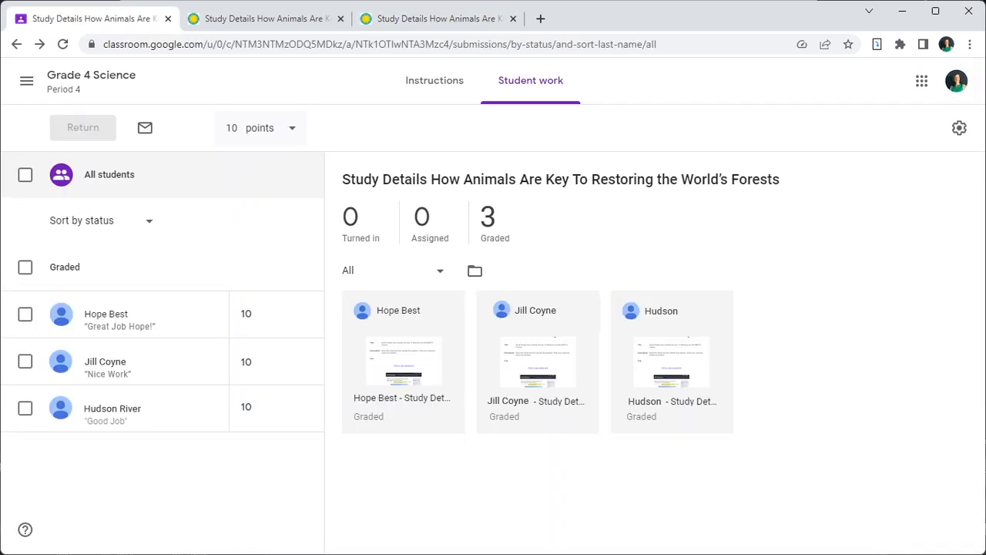